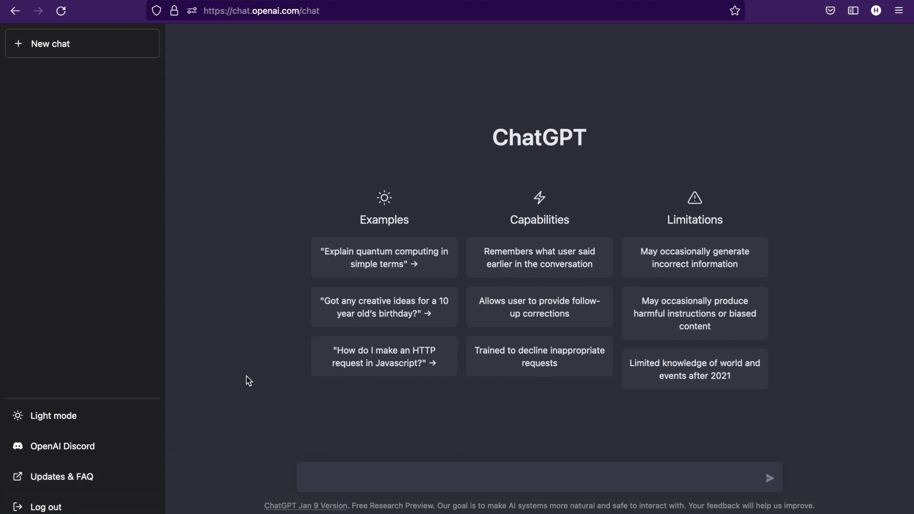
# Send the greeting "Hey ChatGPT" as the first message of the chat.
pyautogui.click(426, 474)
pyautogui.write('Hey ChatGPT')
pyautogui.press('Return')
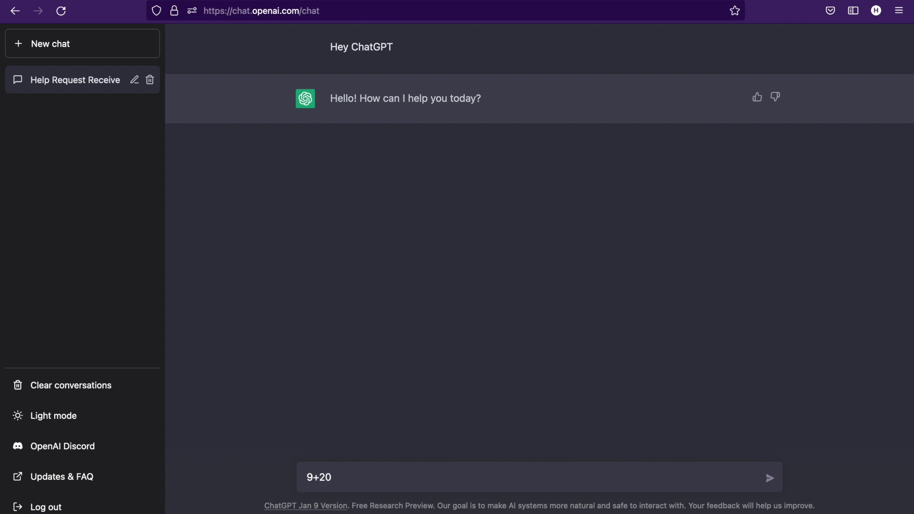
# Ask for the results of "9+20= ?" and then "9 (21 - 32 ) + 20 * 5 = ?" as two separate messages.
pyautogui.press('Return')
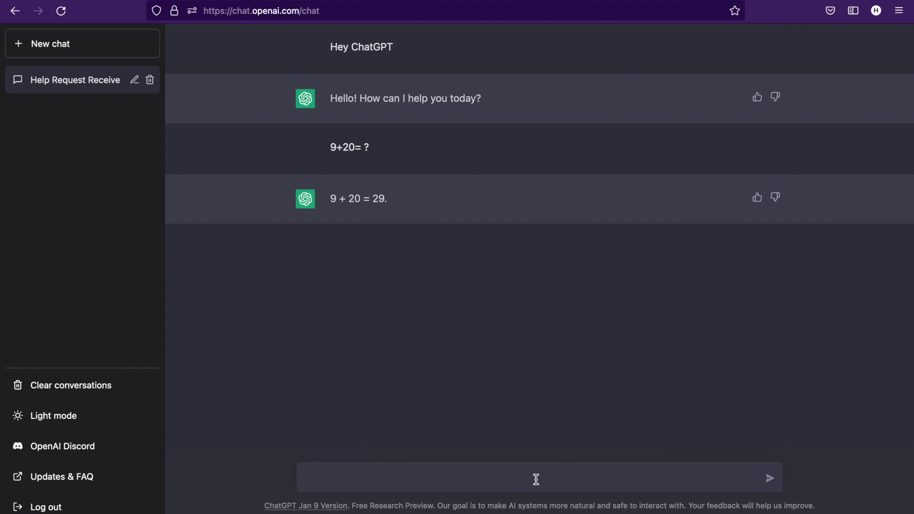
pyautogui.write('(21 - 32 ) + 20 * 5 = ?')
pyautogui.press('Return')
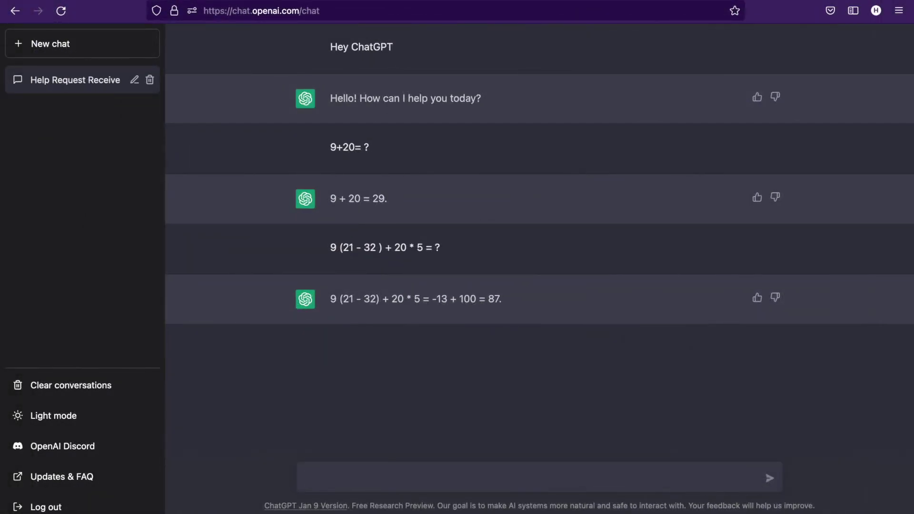
# Ask for a multiplication table with the message "Create table of 5 from 1 till 11".
pyautogui.write('table of 5 from')
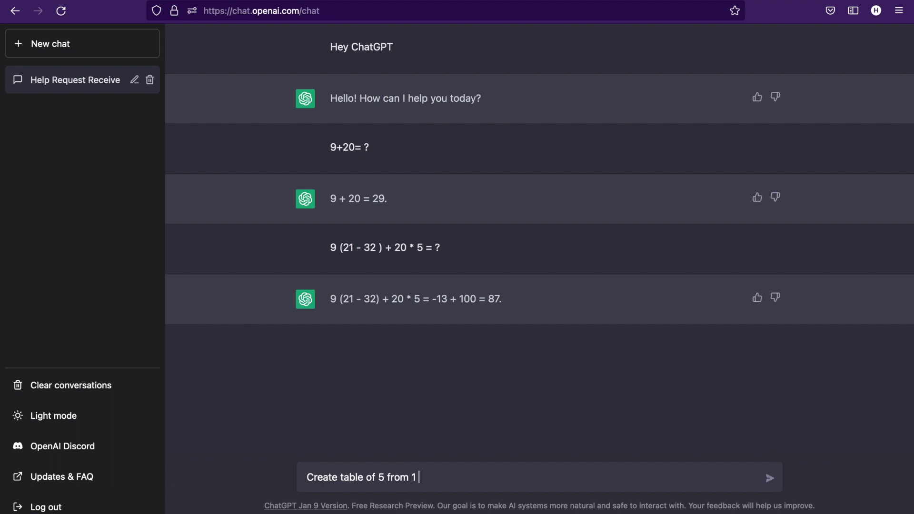
pyautogui.write('11')
pyautogui.press('Return')
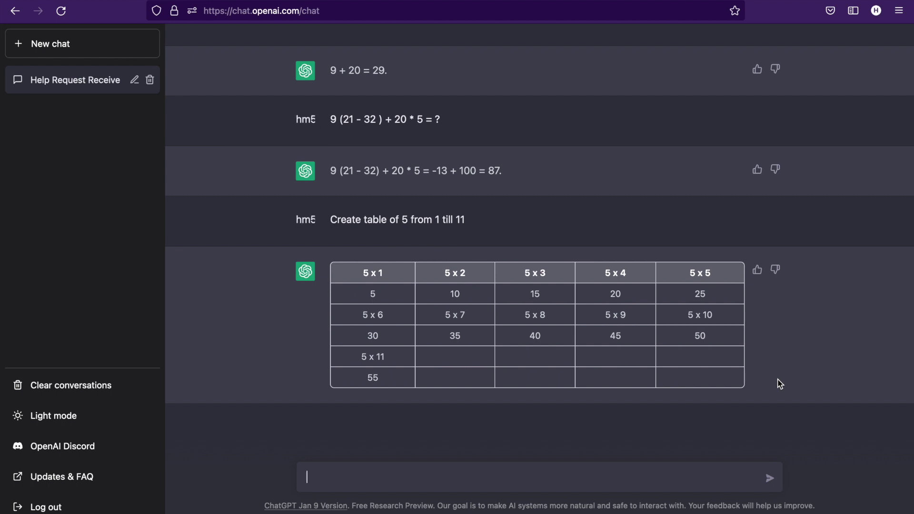
# Rate the multiplication table answer positively and submit the feedback comment "Good answer".
pyautogui.scroll(3, 778, 382)
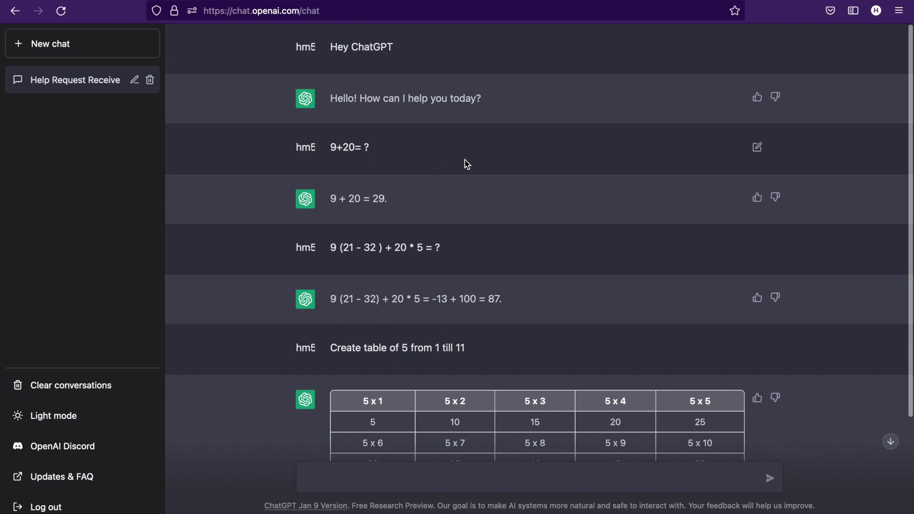
pyautogui.scroll(-2, 465, 164)
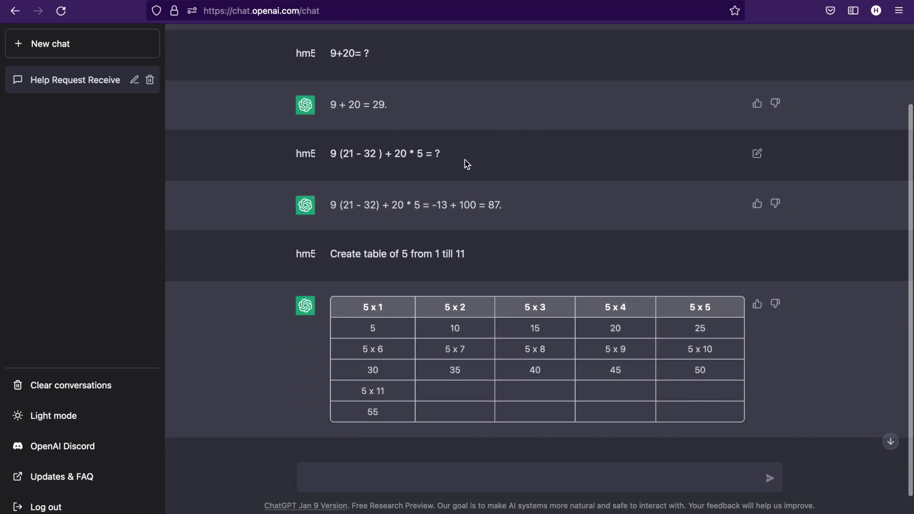
pyautogui.click(757, 304)
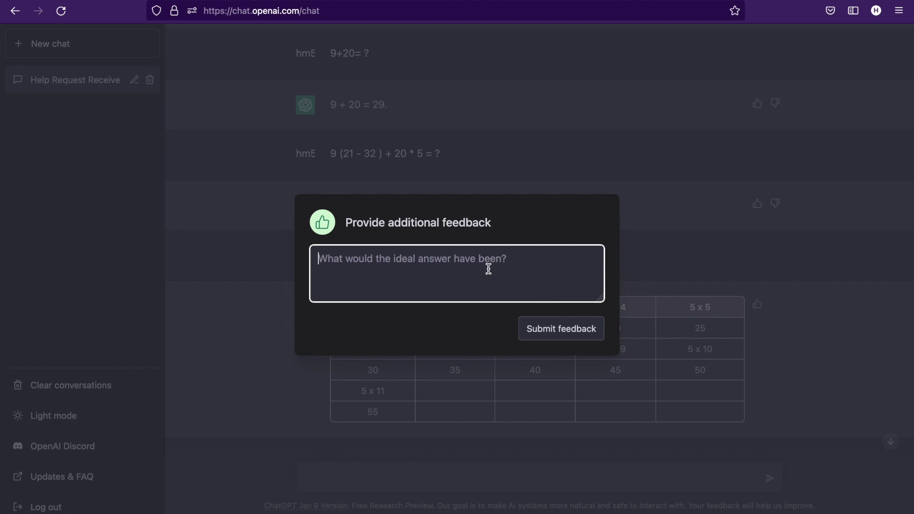
pyautogui.write('Good answer')
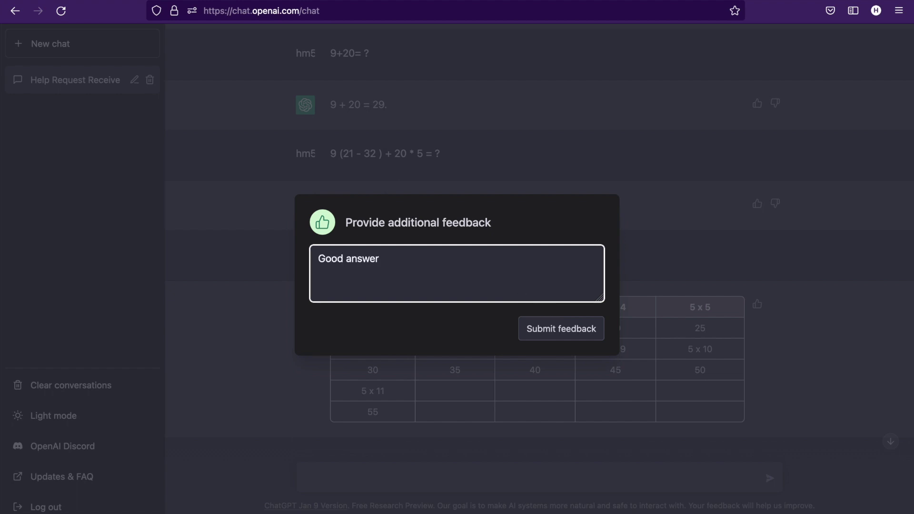
pyautogui.click(555, 336)
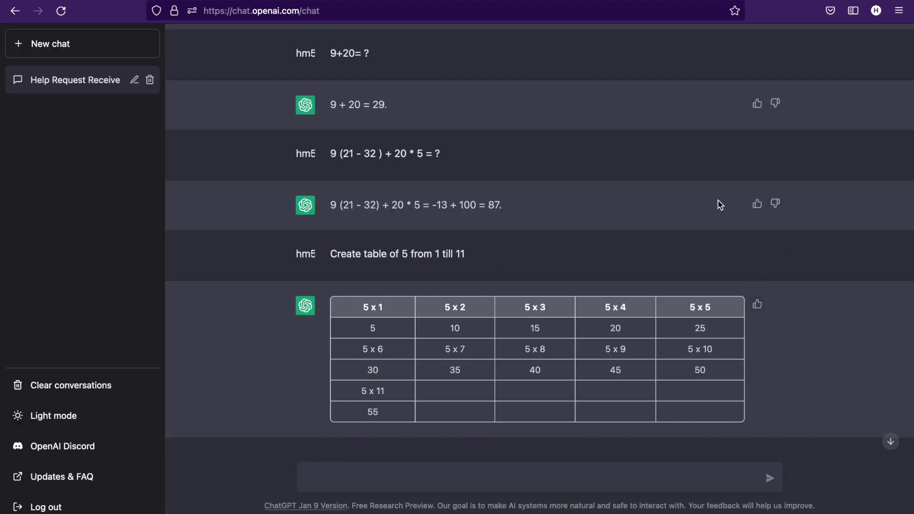
# Rate the answer to the 9 (21 - 32) + 20 * 5 calculation negatively and submit the feedback without a comment.
pyautogui.click(775, 203)
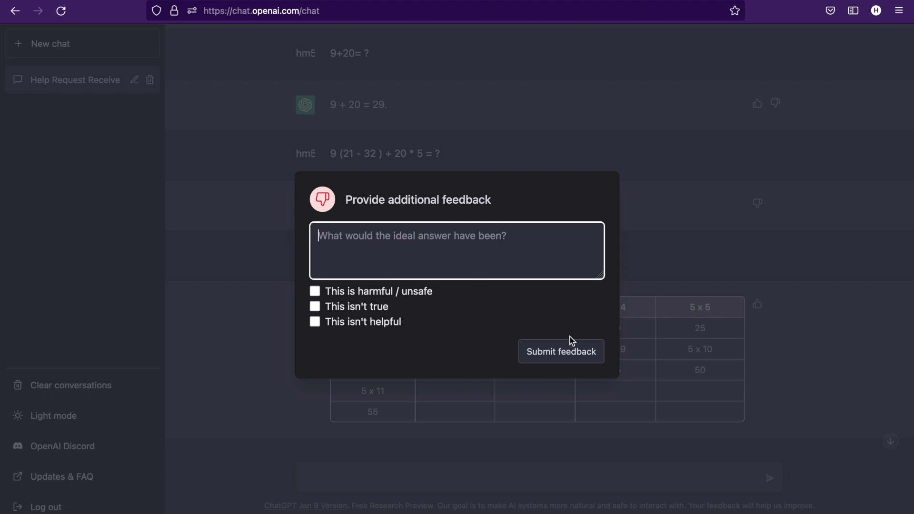
pyautogui.click(573, 352)
pyautogui.scroll(-2, 781, 362)
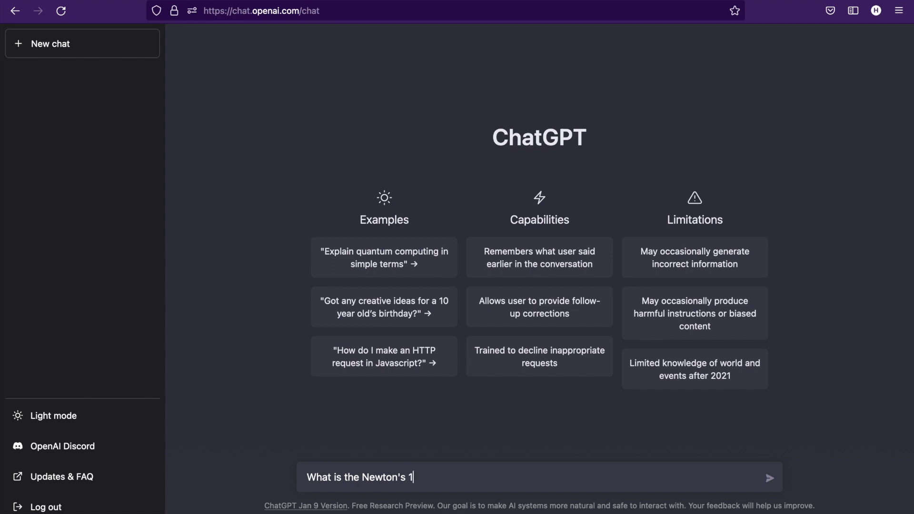
# Ask "What is the Newton's 1st law" in the empty chat.
pyautogui.press('Return')
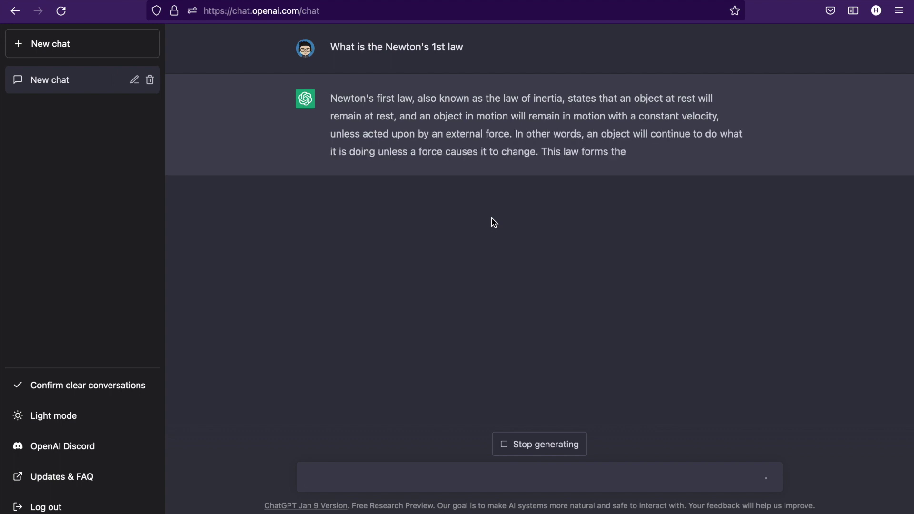
pyautogui.write('L')
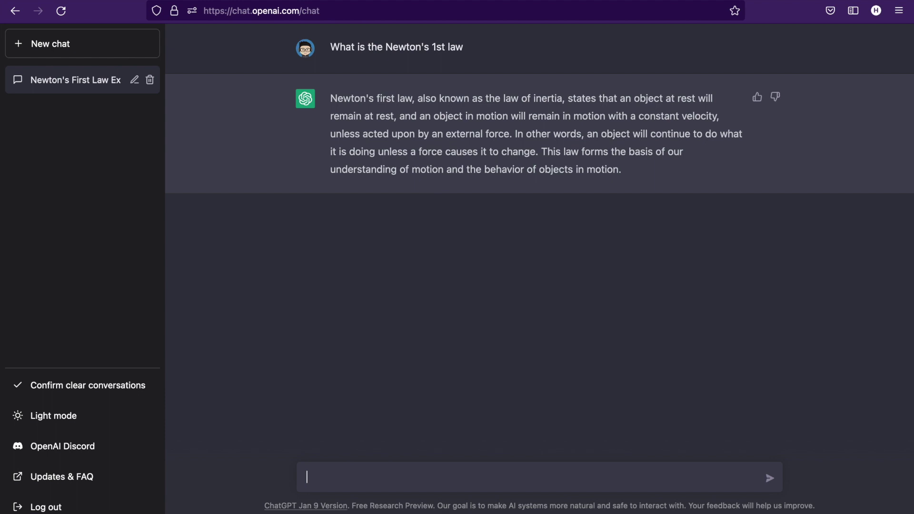
# Send the follow-up "Give a real life example" and look over the opening line of the answer.
pyautogui.write('Give a real liffe ')
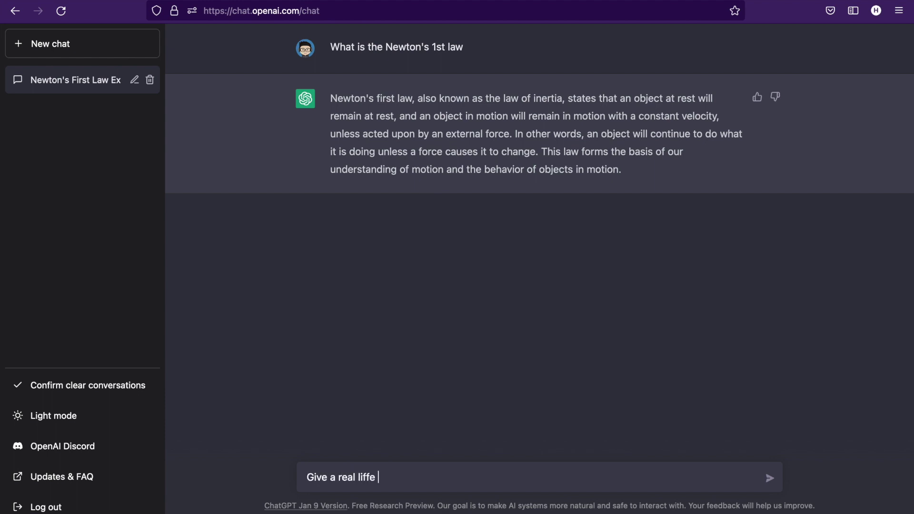
pyautogui.write('example')
pyautogui.press('Return')
pyautogui.moveTo(332, 47); pyautogui.dragTo(526, 52)
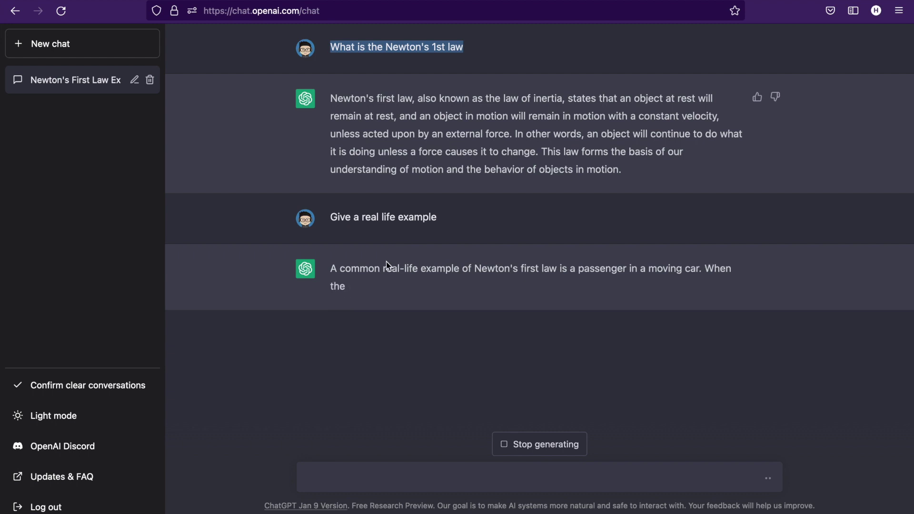
pyautogui.moveTo(346, 268); pyautogui.dragTo(561, 268)
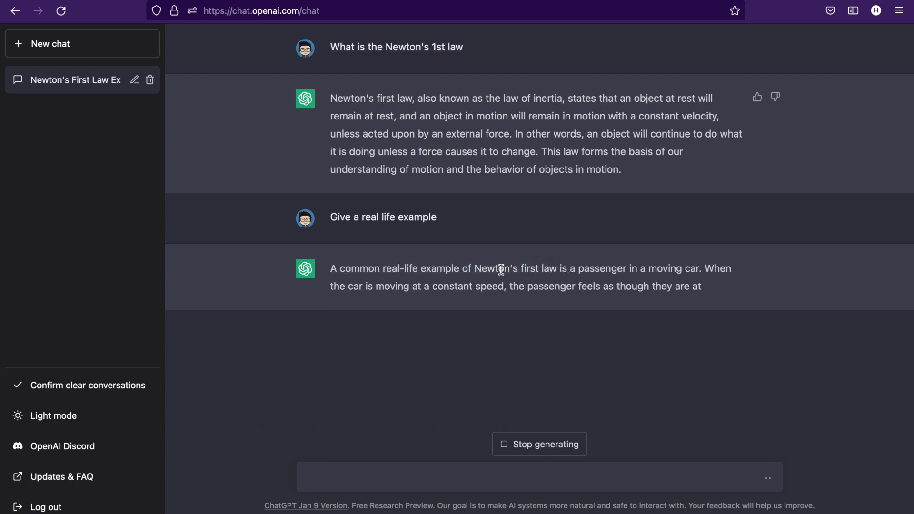
pyautogui.click(474, 267)
pyautogui.moveTo(474, 267); pyautogui.dragTo(624, 267)
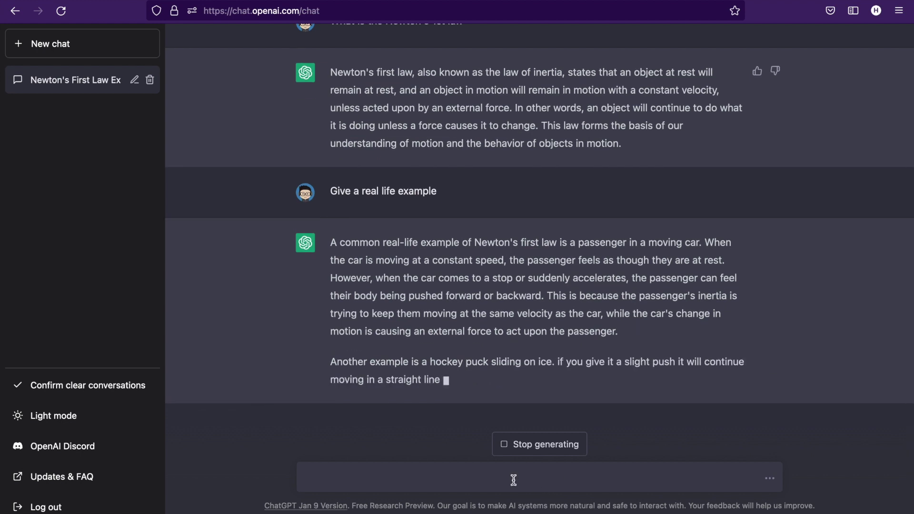
# Ask for the difference between acceleration and velocity, and stop the answer while it is still being generated.
pyautogui.write('What is the diffferen')
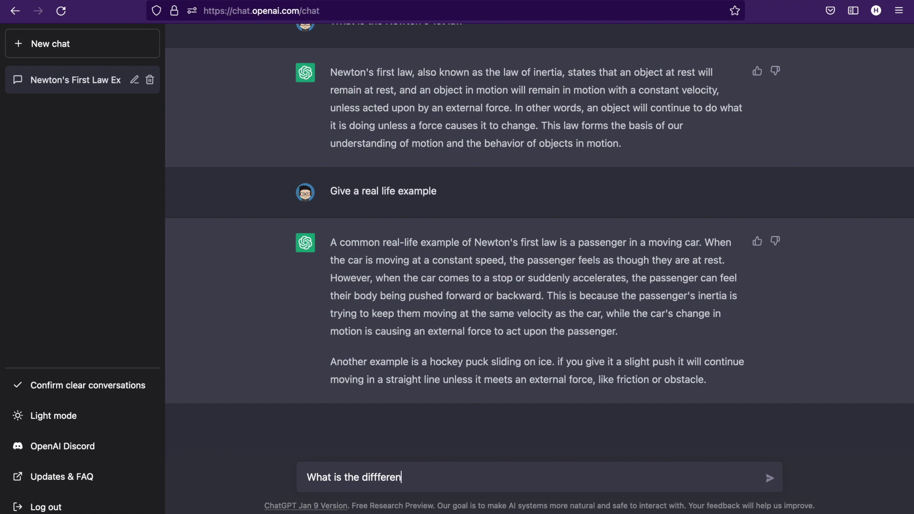
pyautogui.write('ce between acceleration and veloc')
pyautogui.press('Return')
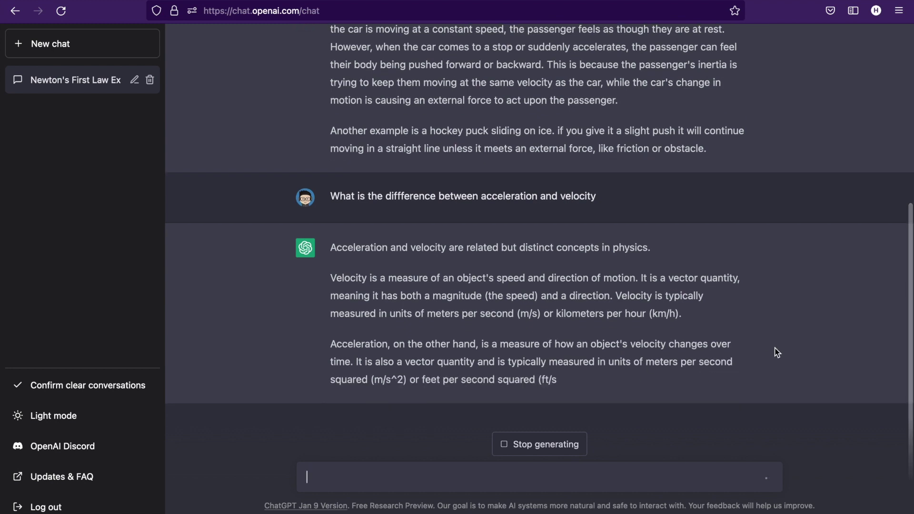
pyautogui.click(547, 444)
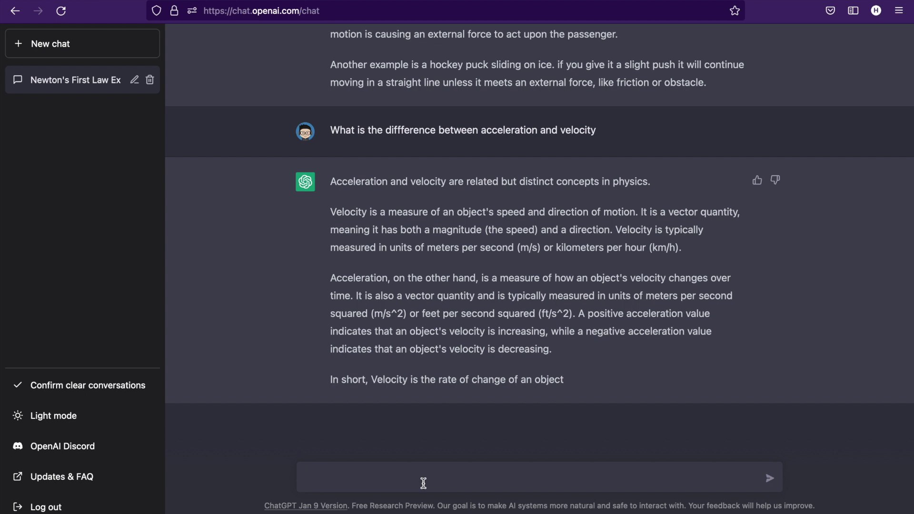
# Ask "How acid battery works" and look over the opening sentence of the answer.
pyautogui.write('How acid battery works')
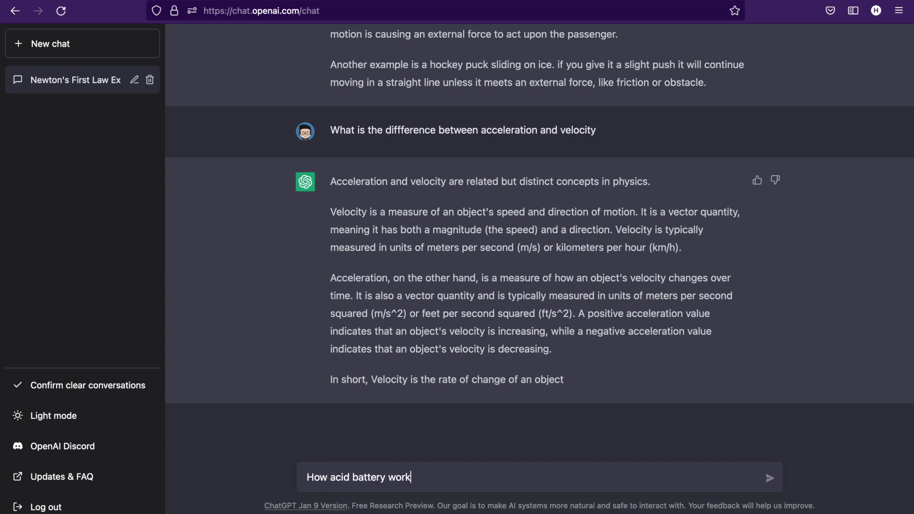
pyautogui.press('Return')
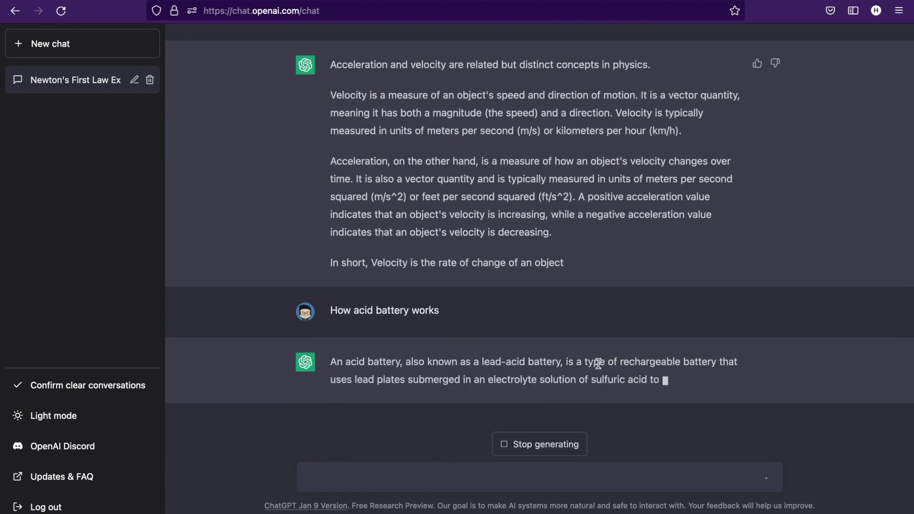
pyautogui.moveTo(604, 364); pyautogui.dragTo(634, 351)
pyautogui.moveTo(626, 312); pyautogui.dragTo(687, 312)
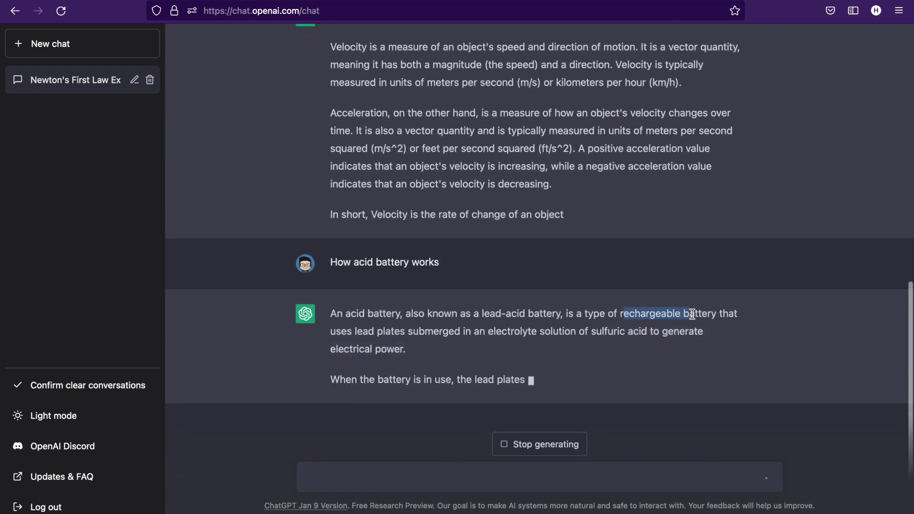
pyautogui.moveTo(355, 313); pyautogui.dragTo(661, 297)
pyautogui.click(769, 326)
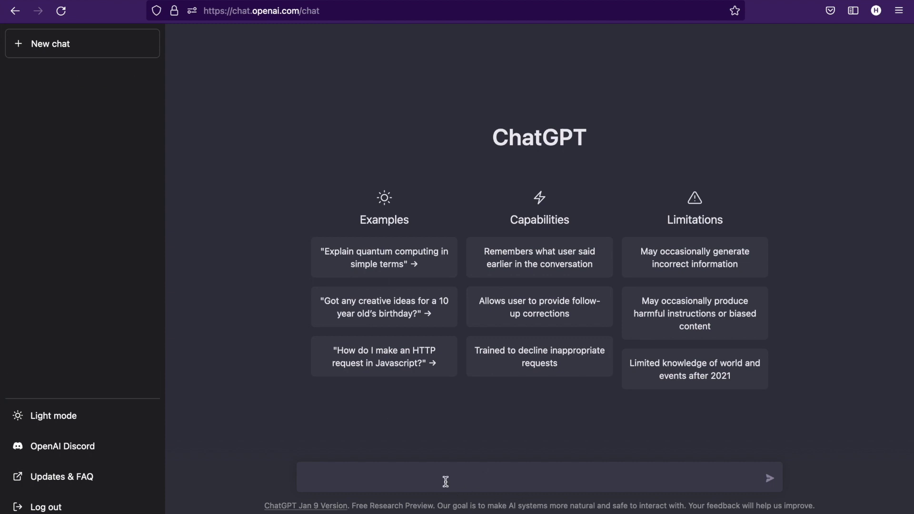
# Send the prompt "Create a bsic HTML structure and add a table and list inside it" in the empty chat.
pyautogui.write('Create a bsic HTML structure and add')
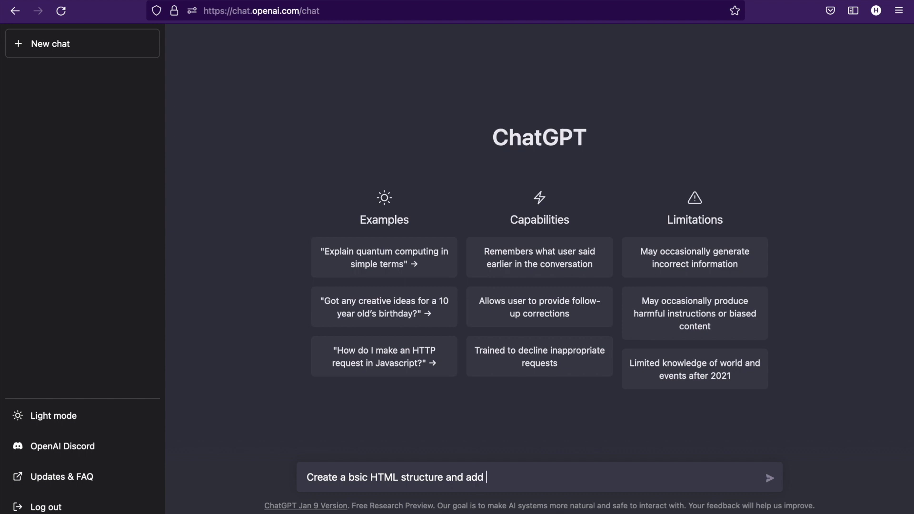
pyautogui.write('and list inside it')
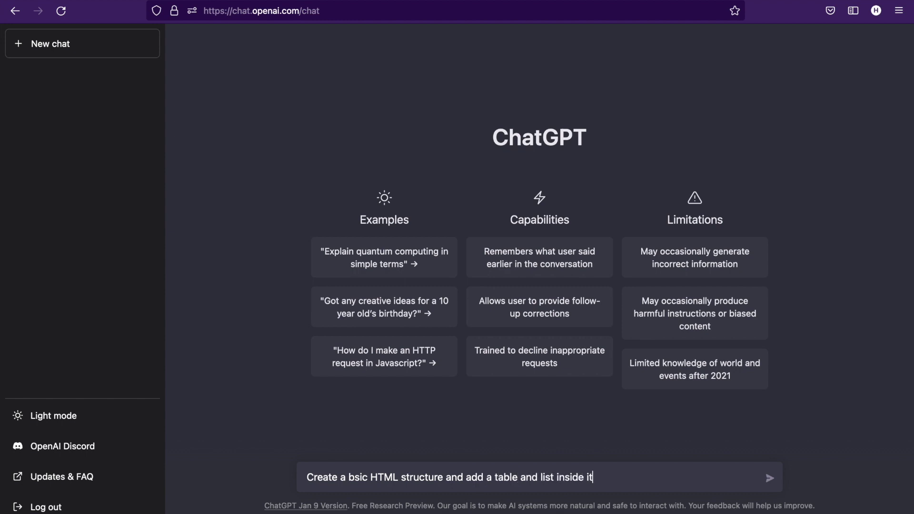
pyautogui.press('Return')
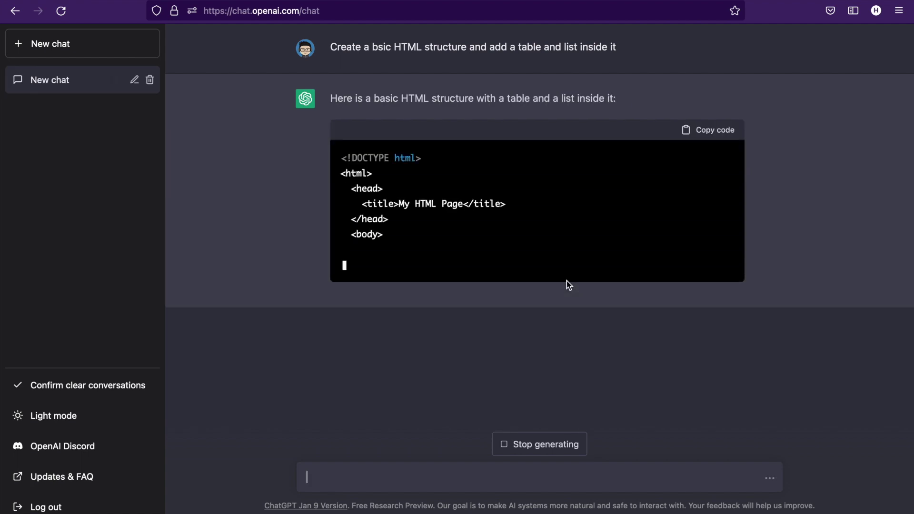
# Examine the generated HTML code, covering the head section, the table markup and the unordered list.
pyautogui.moveTo(345, 160); pyautogui.dragTo(498, 210)
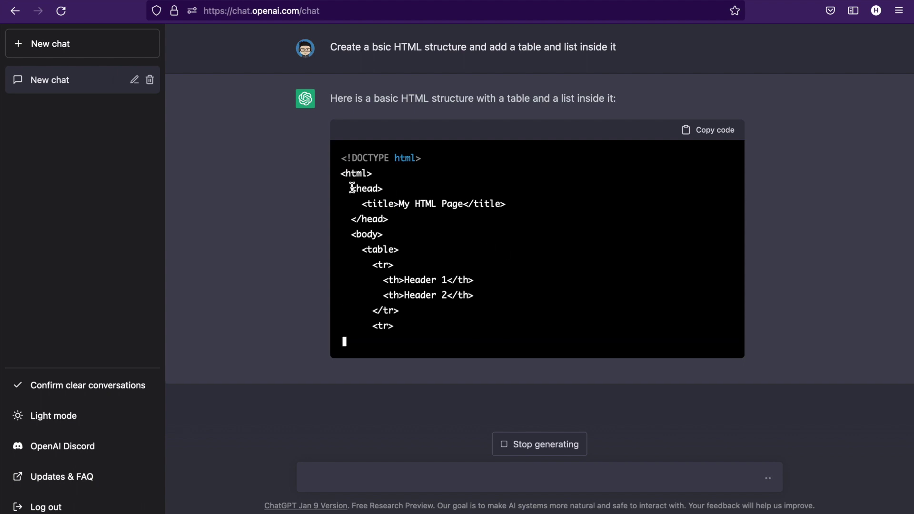
pyautogui.moveTo(351, 187); pyautogui.dragTo(400, 220)
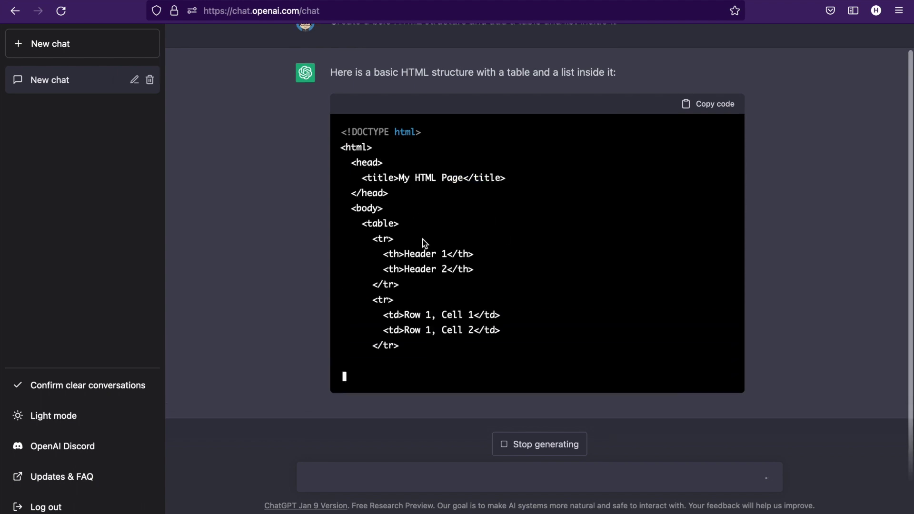
pyautogui.moveTo(341, 134); pyautogui.dragTo(457, 133)
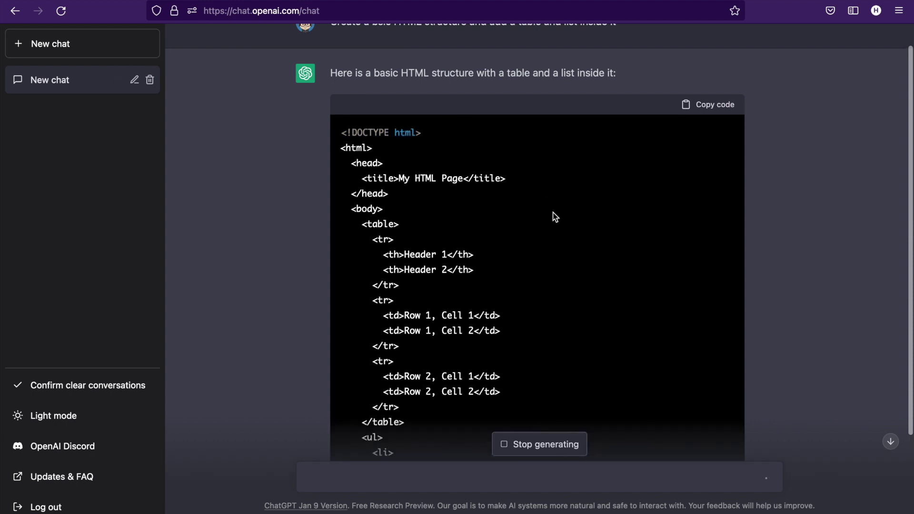
pyautogui.moveTo(362, 161); pyautogui.dragTo(415, 183)
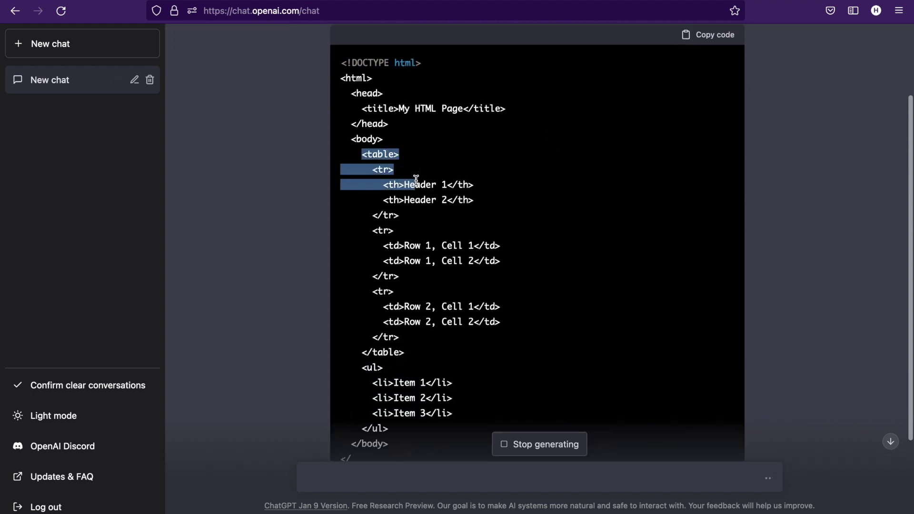
pyautogui.scroll(3, 415, 183)
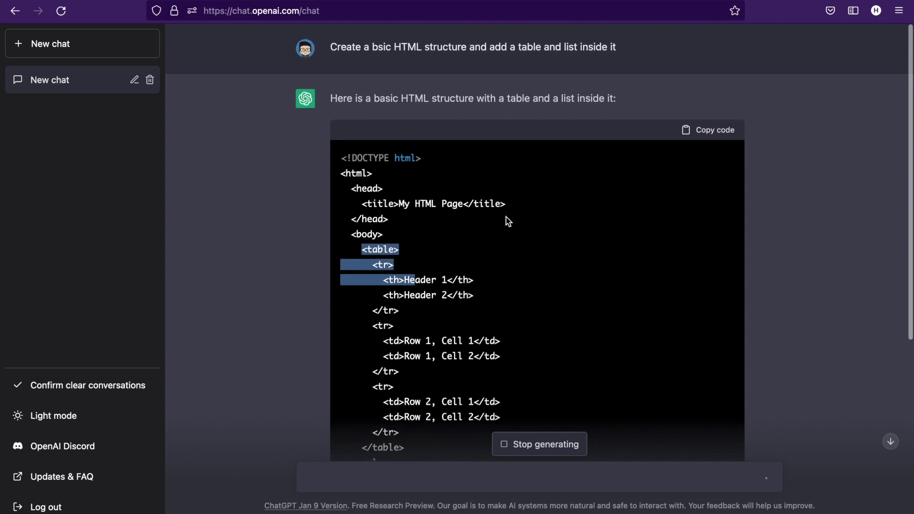
pyautogui.scroll(-2, 505, 219)
pyautogui.moveTo(362, 169); pyautogui.dragTo(420, 365)
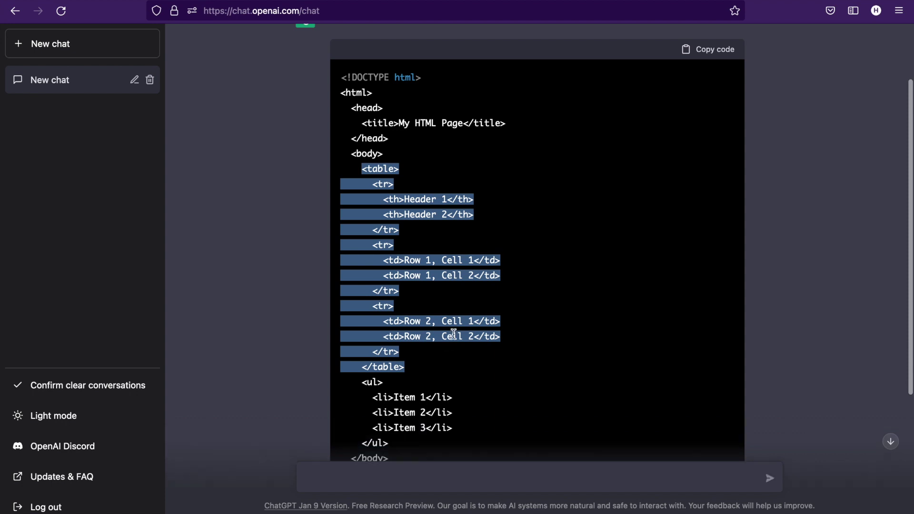
pyautogui.scroll(-3, 545, 291)
pyautogui.moveTo(362, 248); pyautogui.dragTo(407, 314)
pyautogui.scroll(-2, 548, 428)
# Send the follow-up prompt "Create a php function to convert temperate from degree celcius to farenheit".
pyautogui.click(534, 485)
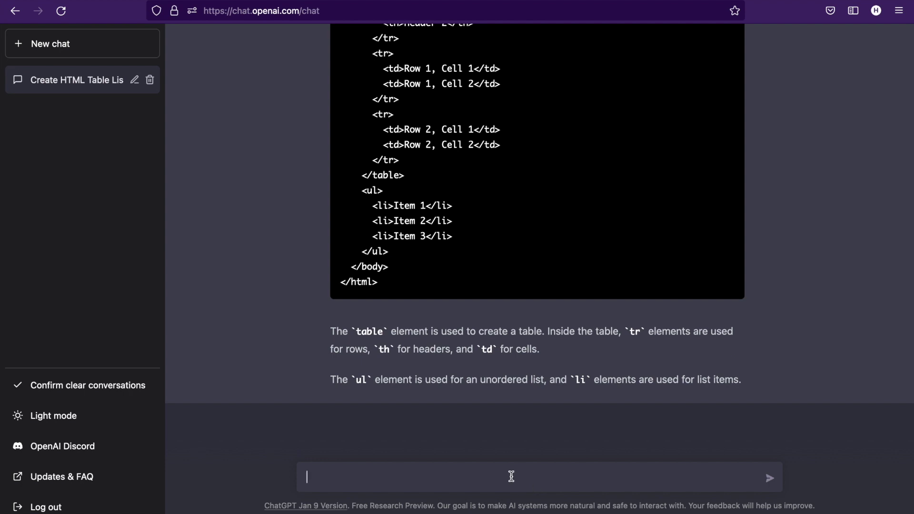
pyautogui.write('Create a php function to convert')
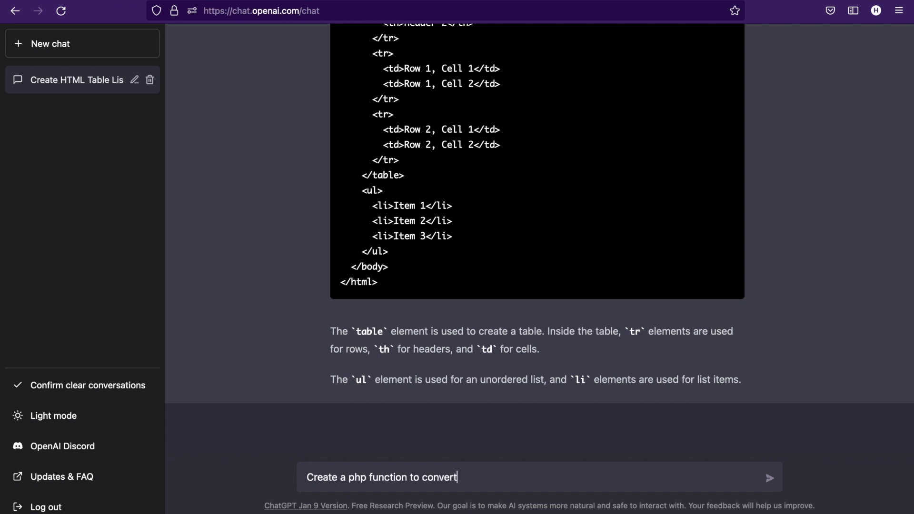
pyautogui.write(' temperate rom')
pyautogui.write('om')
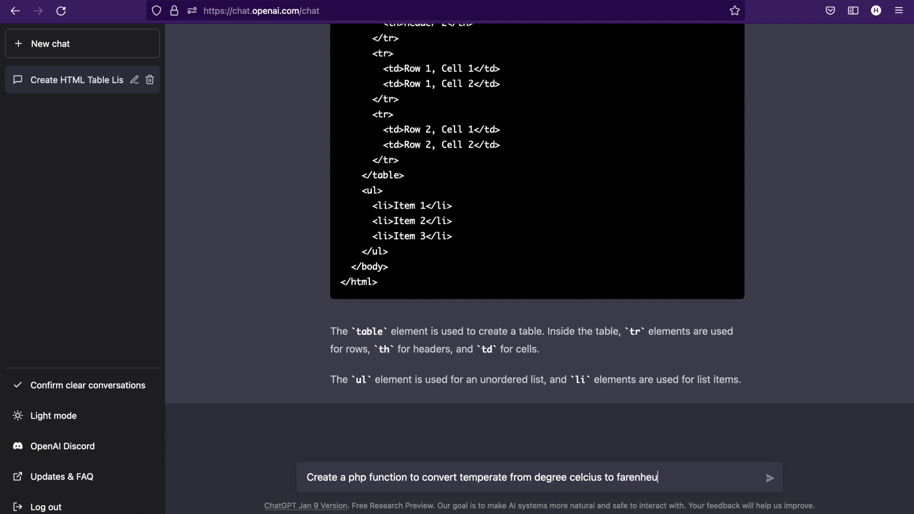
pyautogui.press('Return')
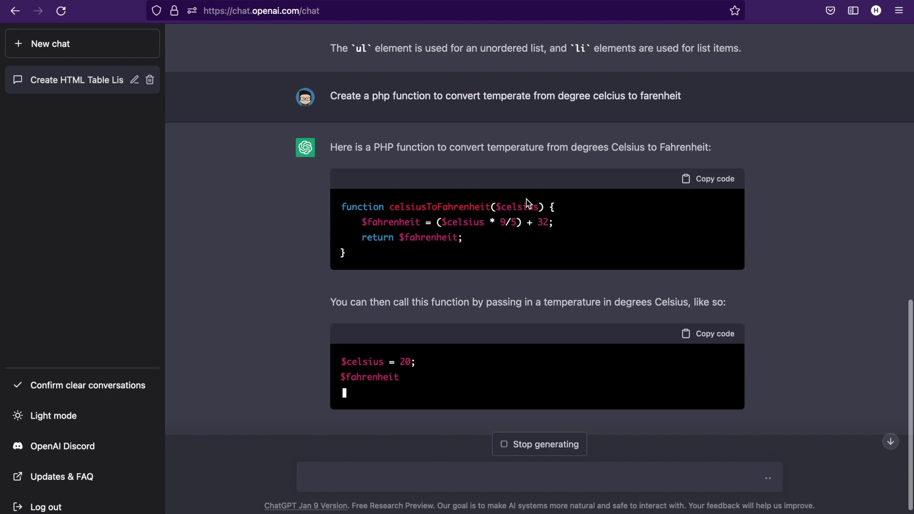
# Examine the generated PHP answer, covering the conversion formula, the return statement, the usage example and the stated output.
pyautogui.moveTo(442, 224); pyautogui.dragTo(554, 224)
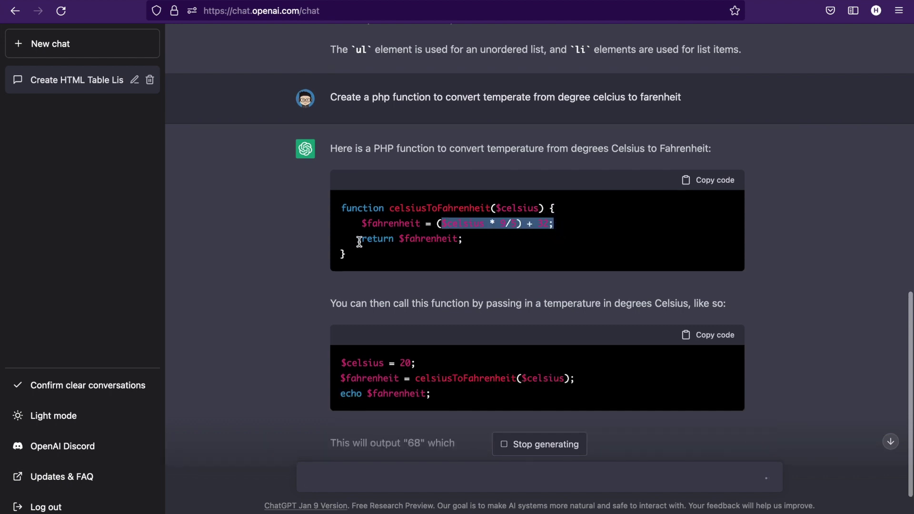
pyautogui.moveTo(360, 239); pyautogui.dragTo(468, 244)
pyautogui.scroll(-2, 477, 328)
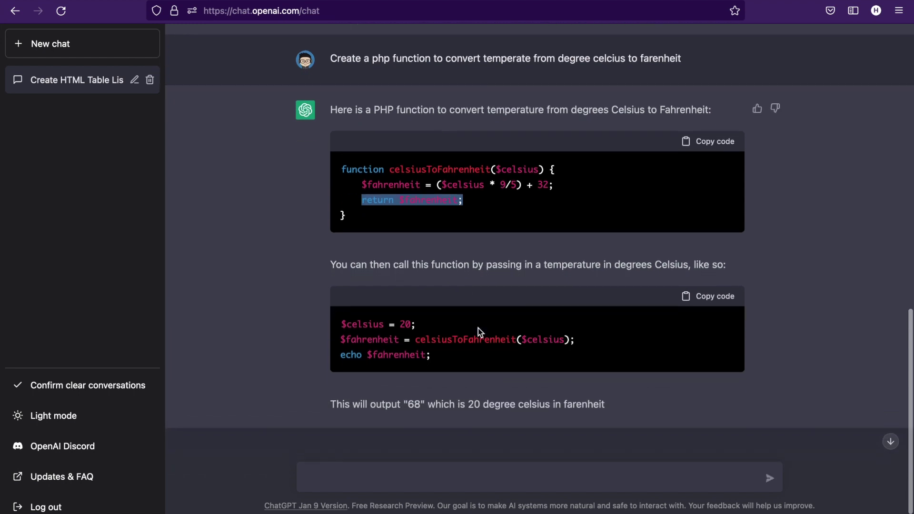
pyautogui.moveTo(348, 156); pyautogui.dragTo(387, 218)
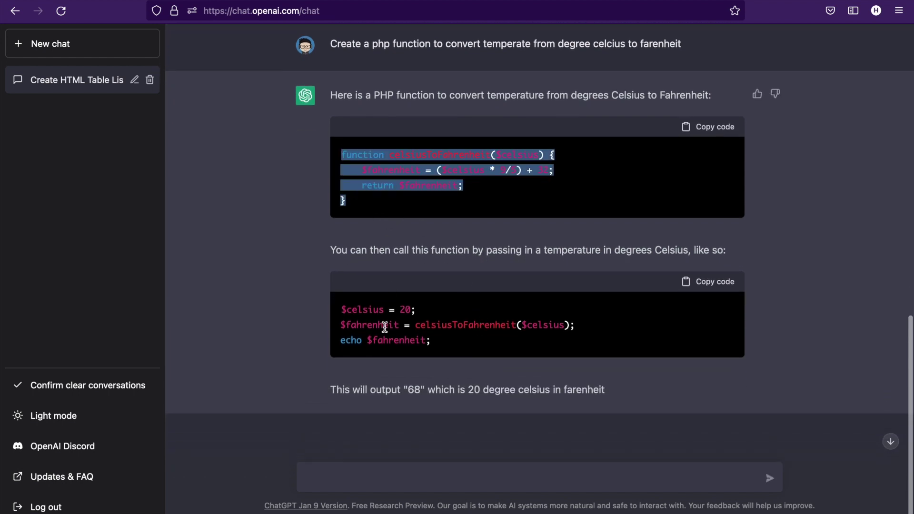
pyautogui.moveTo(340, 310); pyautogui.dragTo(495, 311)
pyautogui.click(437, 316)
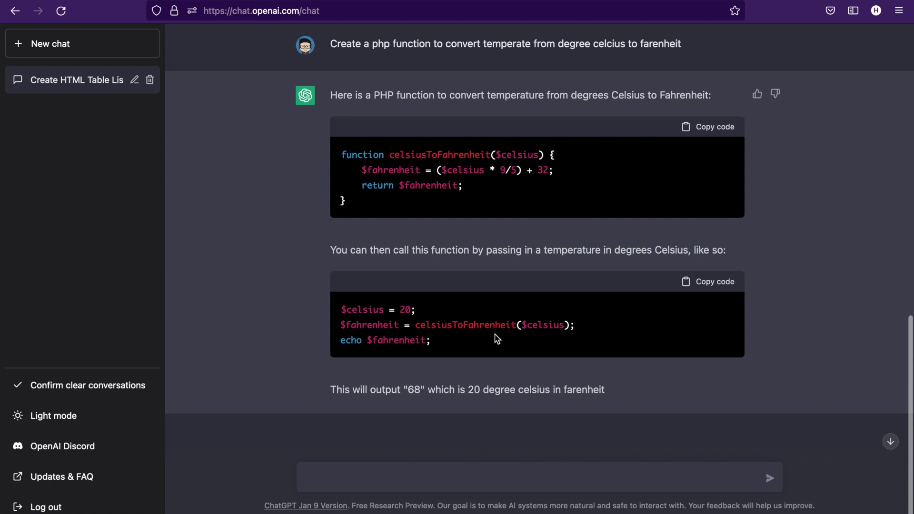
pyautogui.scroll(-1, 497, 332)
pyautogui.doubleClick(421, 380)
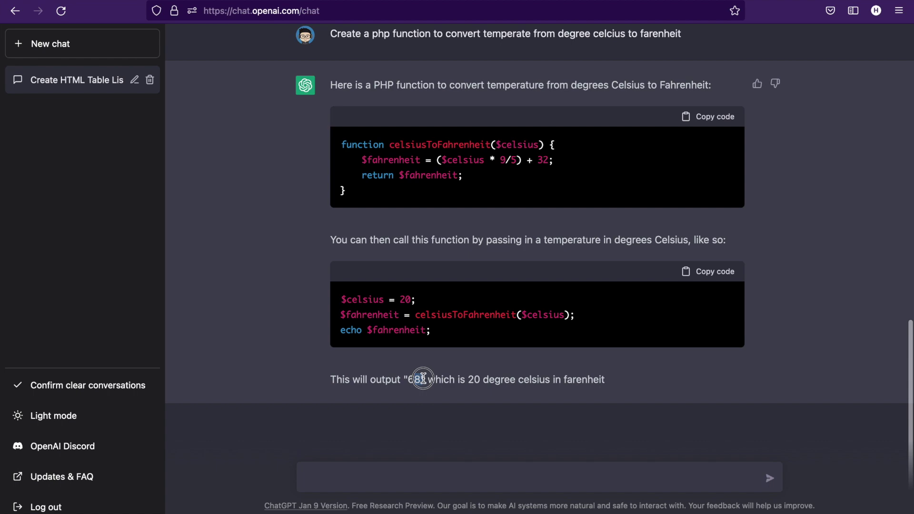
pyautogui.click(437, 382)
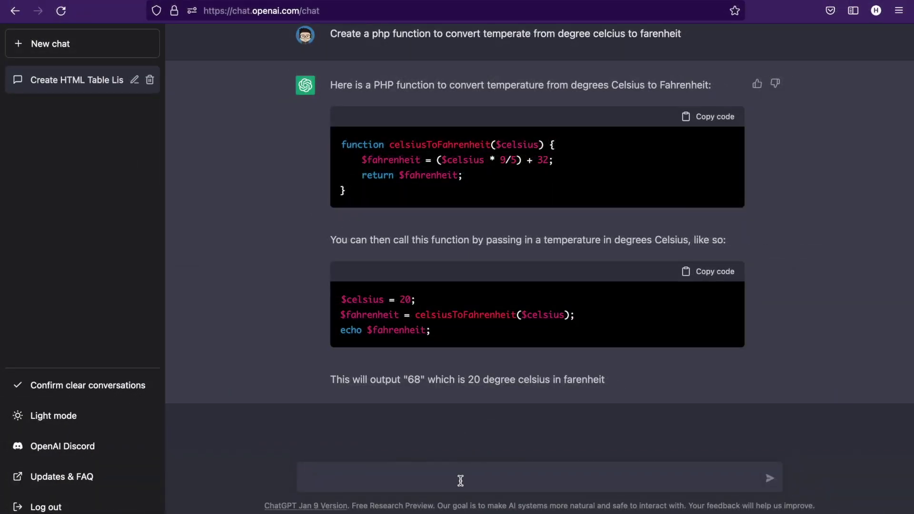
# Send the prompt "Create an HTTP request using JavaScript" in the same chat.
pyautogui.press('BackSpace')
pyautogui.write('eate an HTT')
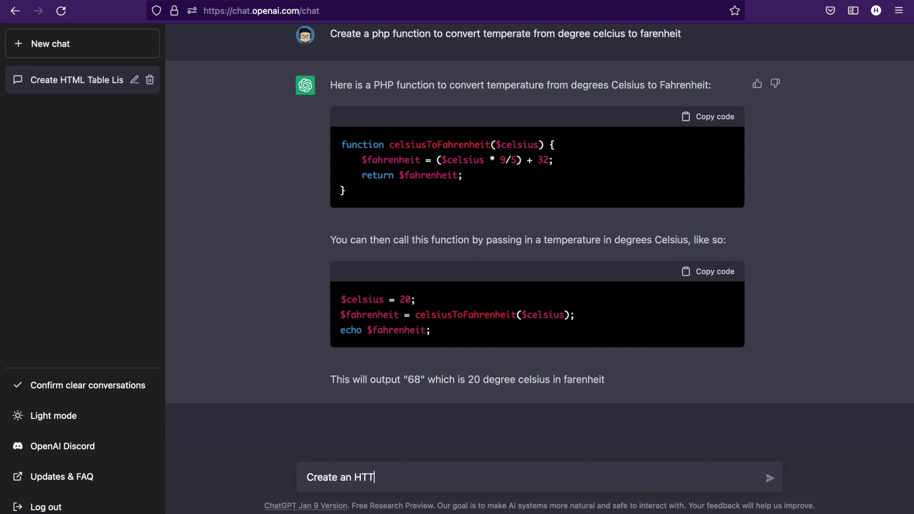
pyautogui.write('P request using JavaScrip')
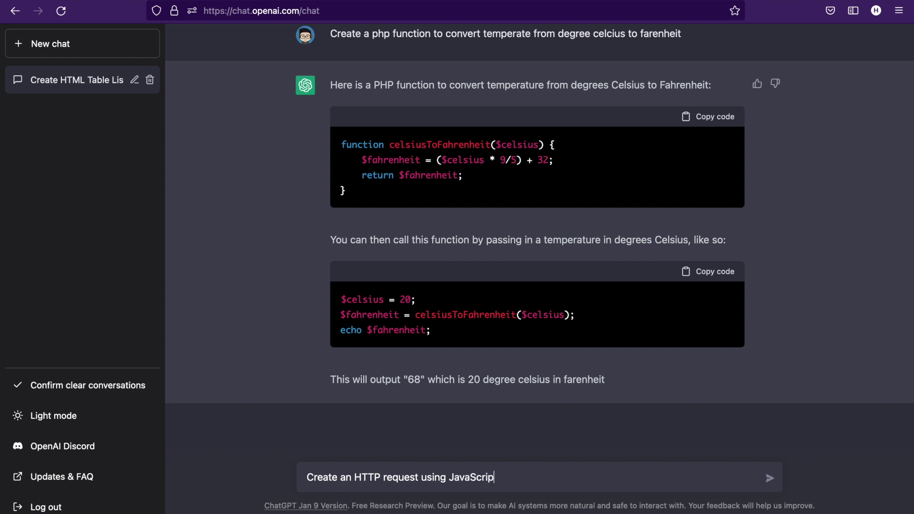
pyautogui.write('t')
pyautogui.press('Return')
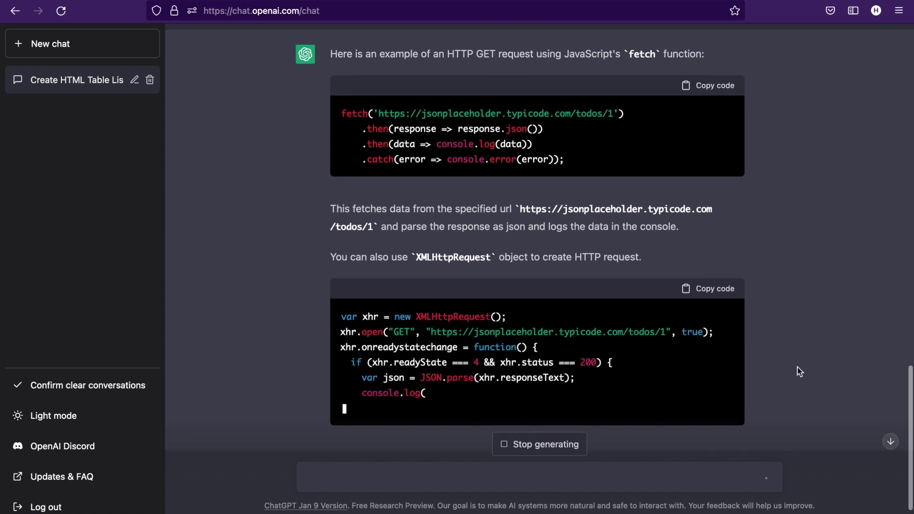
# Follow the answer as it is generated, checking the XMLHttpRequest status condition and the jQuery and axios suggestions.
pyautogui.moveTo(500, 363); pyautogui.dragTo(597, 365)
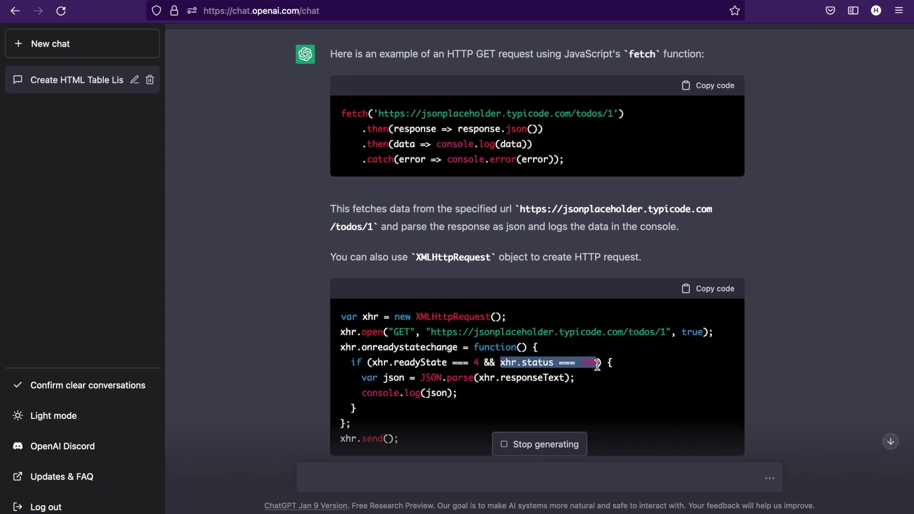
pyautogui.click(617, 382)
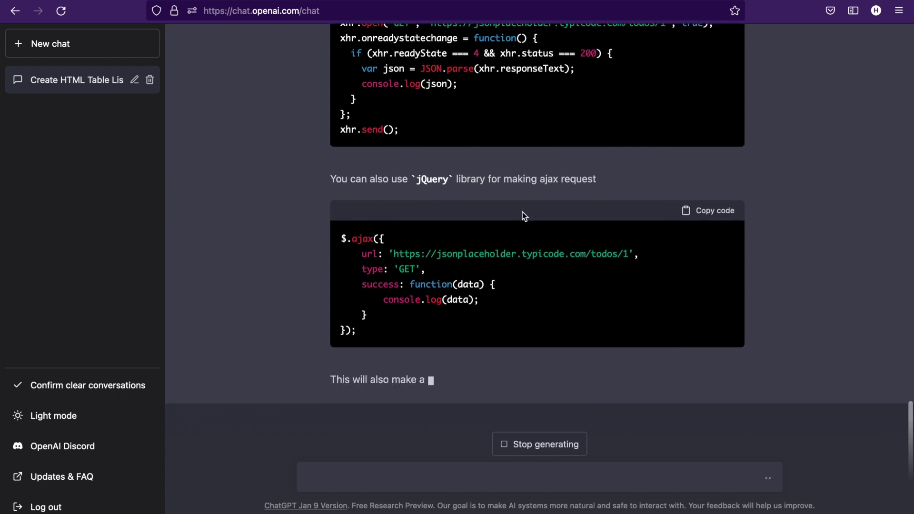
pyautogui.moveTo(389, 180); pyautogui.dragTo(602, 179)
pyautogui.click(812, 193)
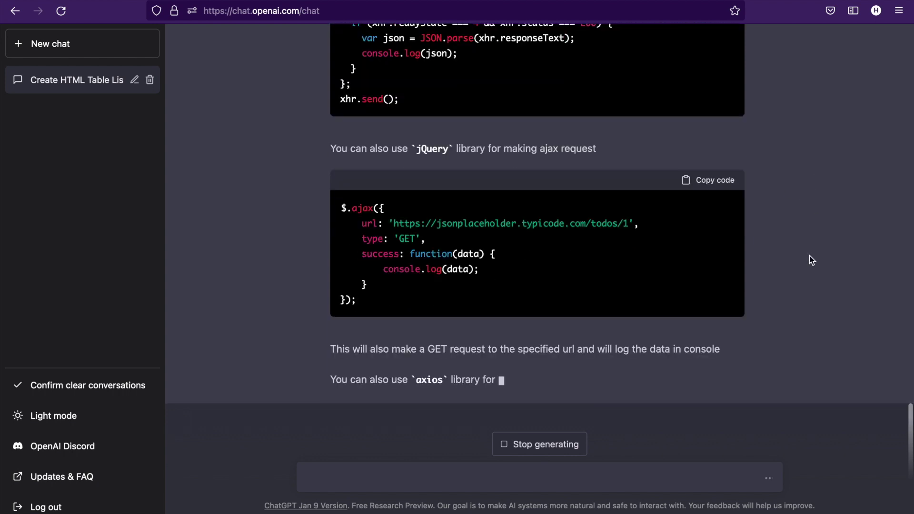
pyautogui.scroll(1, 811, 260)
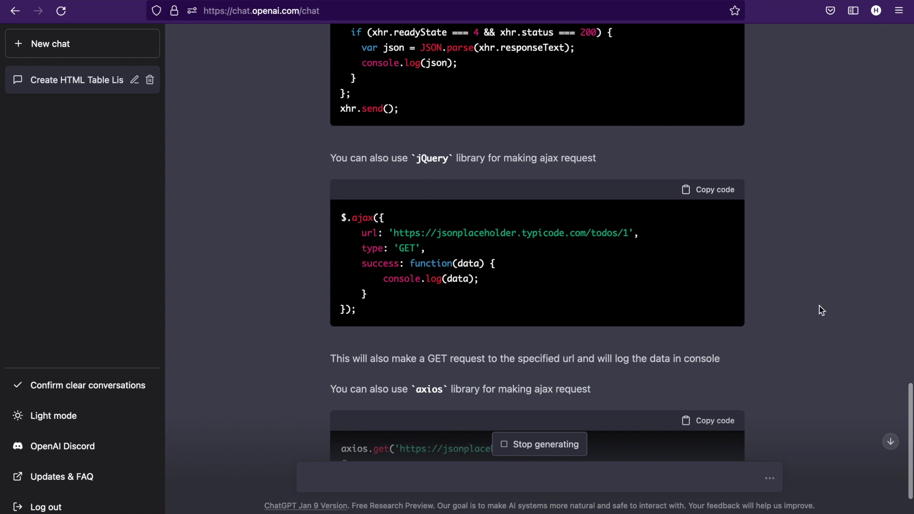
pyautogui.scroll(-3, 805, 313)
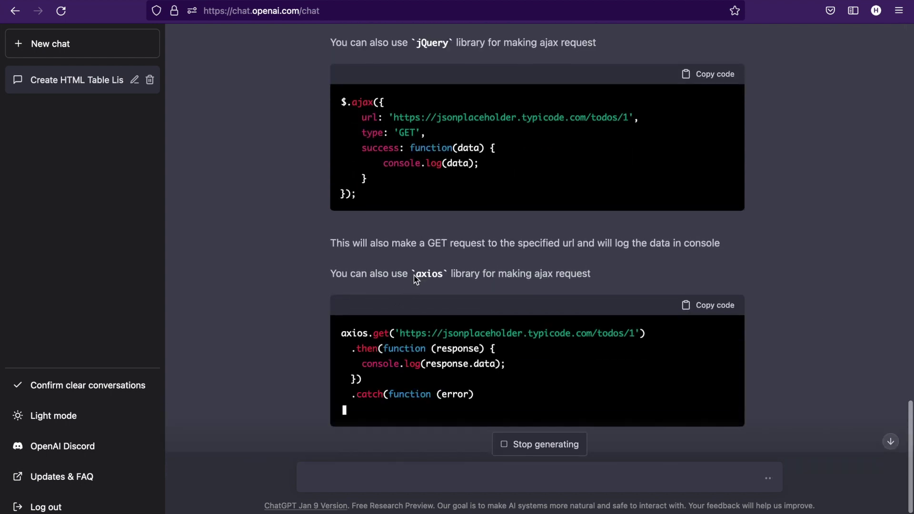
pyautogui.moveTo(455, 274); pyautogui.dragTo(404, 274)
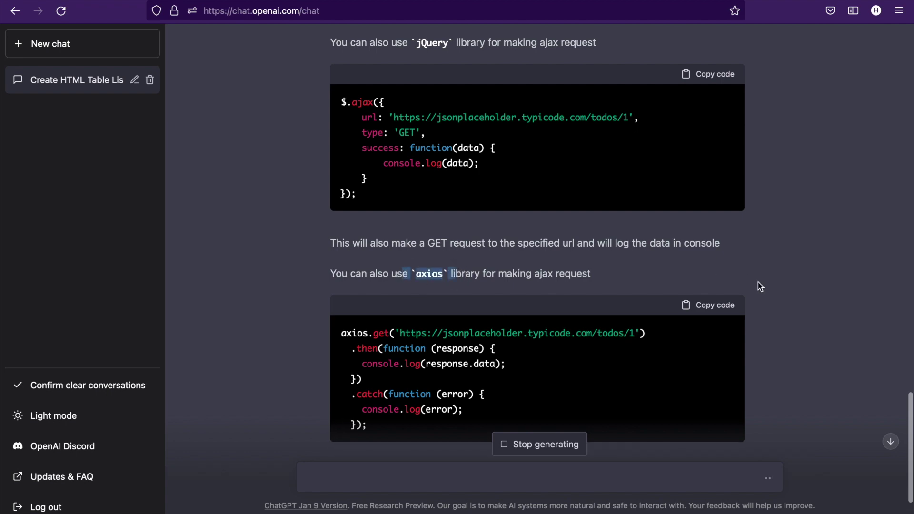
# Review the full HTTP request answer from its beginning, comparing the fetch, XMLHttpRequest, jQuery and axios code examples.
pyautogui.scroll(8, 750, 286)
pyautogui.scroll(6, 753, 292)
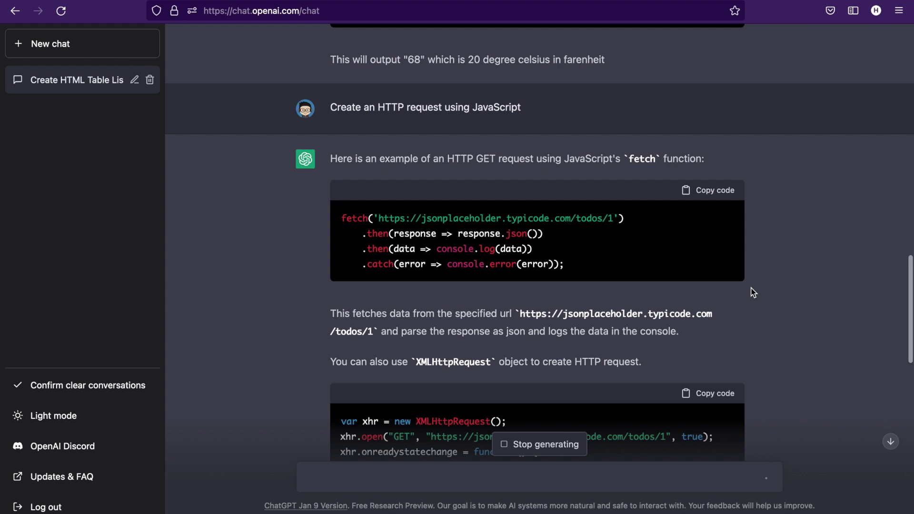
pyautogui.scroll(-1, 753, 292)
pyautogui.scroll(-5, 753, 292)
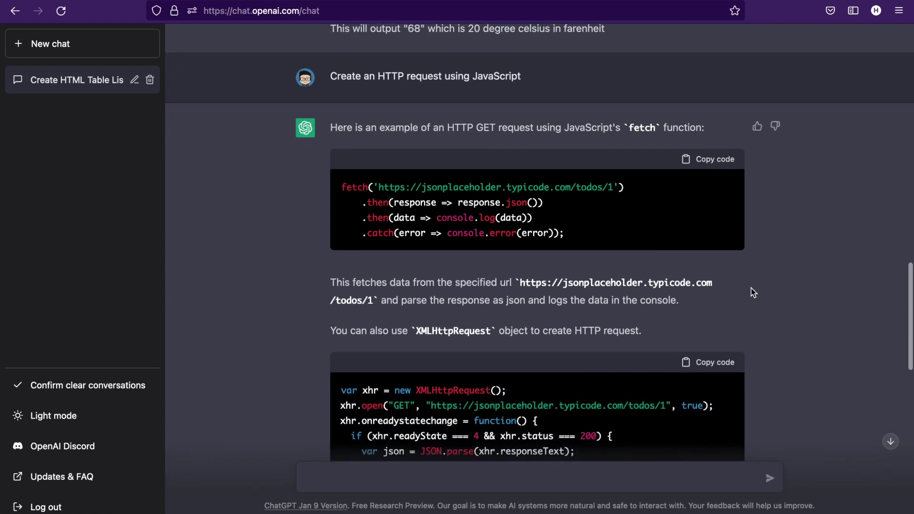
pyautogui.scroll(-1, 753, 292)
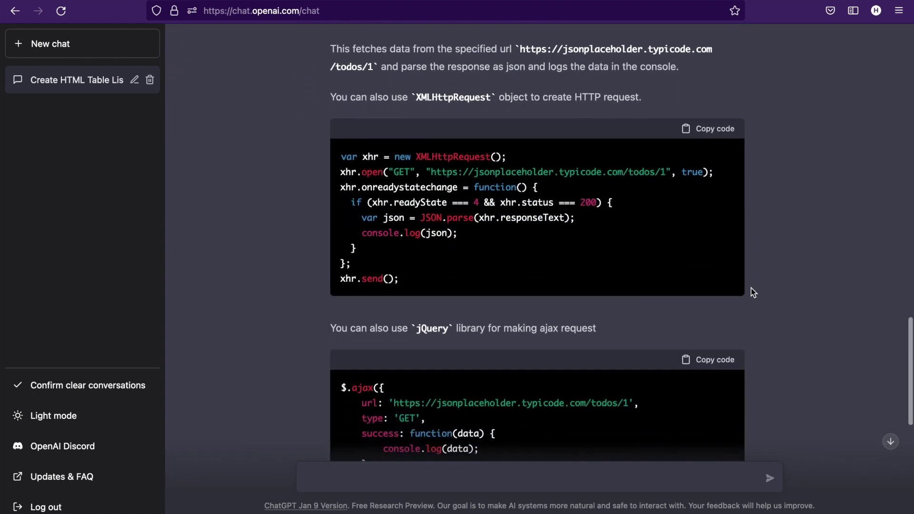
pyautogui.moveTo(336, 139); pyautogui.dragTo(469, 276)
pyautogui.scroll(-3, 470, 276)
pyautogui.moveTo(357, 233); pyautogui.dragTo(436, 321)
pyautogui.scroll(-3, 438, 321)
pyautogui.scroll(-4, 438, 321)
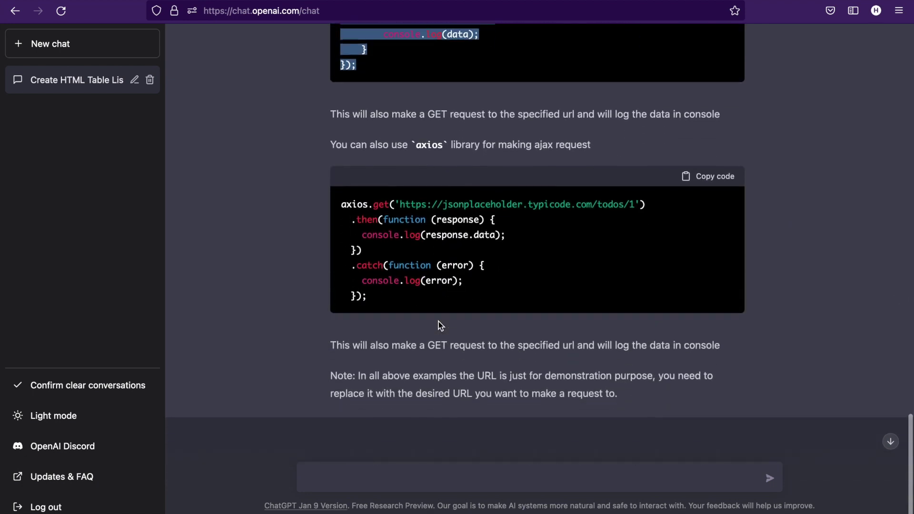
pyautogui.moveTo(351, 196); pyautogui.dragTo(432, 318)
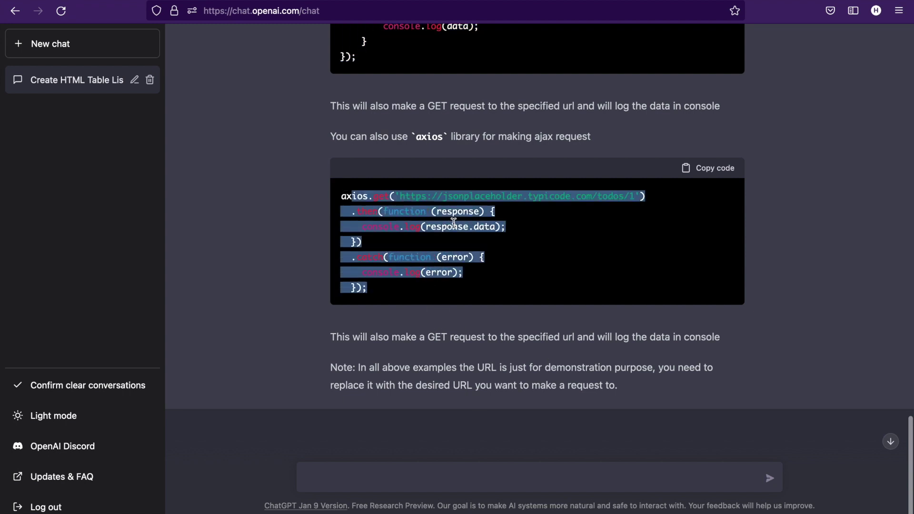
pyautogui.scroll(-1, 545, 361)
# Send "I just completed an HTML course. Be my instructor and ask a question by giving me 4 choices to select a correct answer from".
pyautogui.click(598, 477)
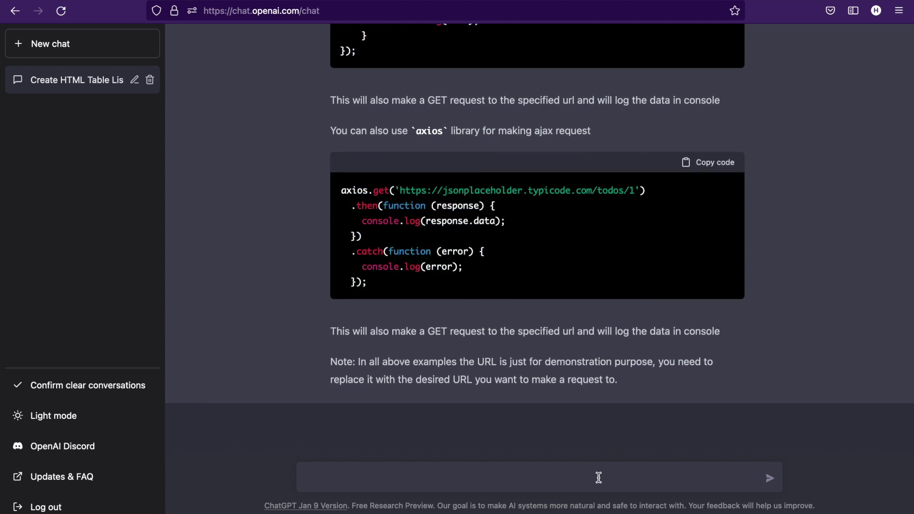
pyautogui.write('I just completed an HTML course')
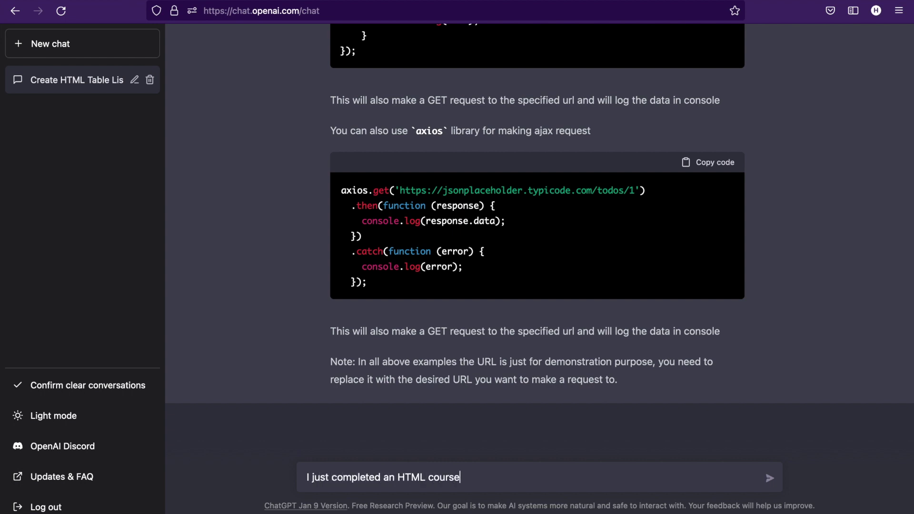
pyautogui.write('. Be my i')
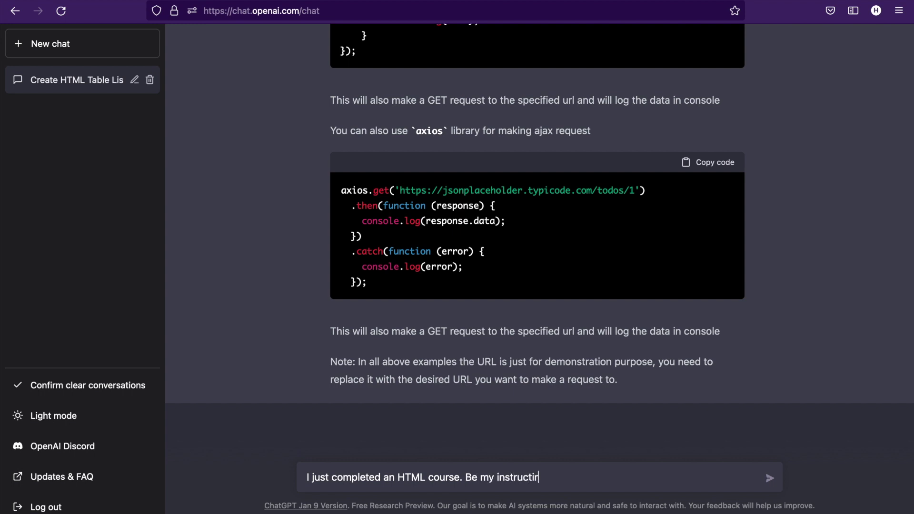
pyautogui.write('nstructor and ask a question by giving me 4 choi')
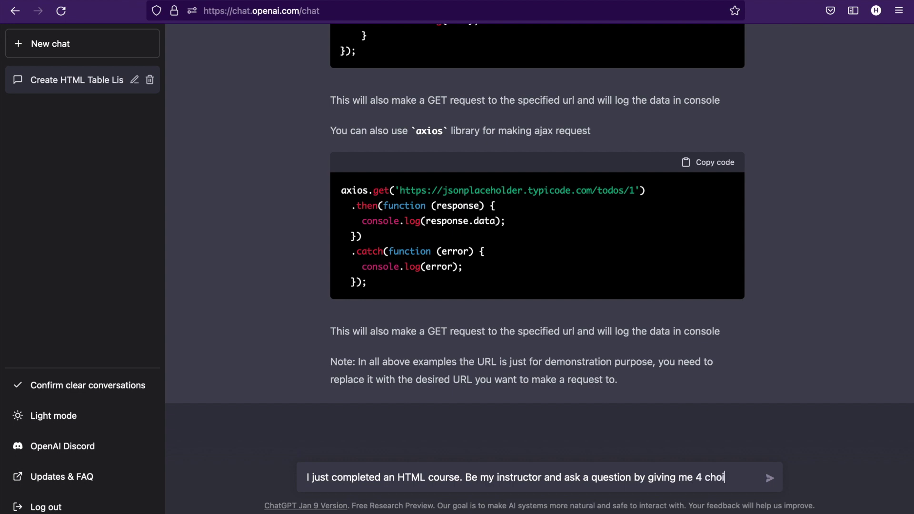
pyautogui.write('ces to sele')
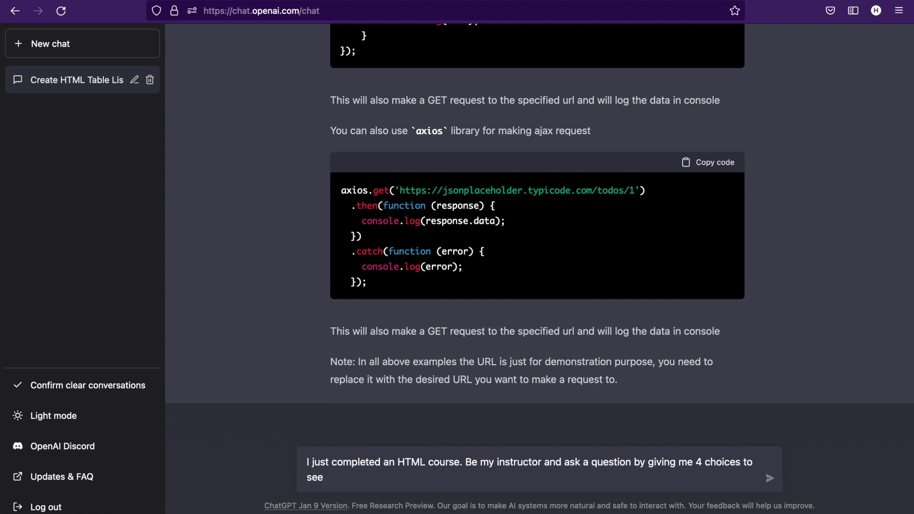
pyautogui.write('ct a correct answer from')
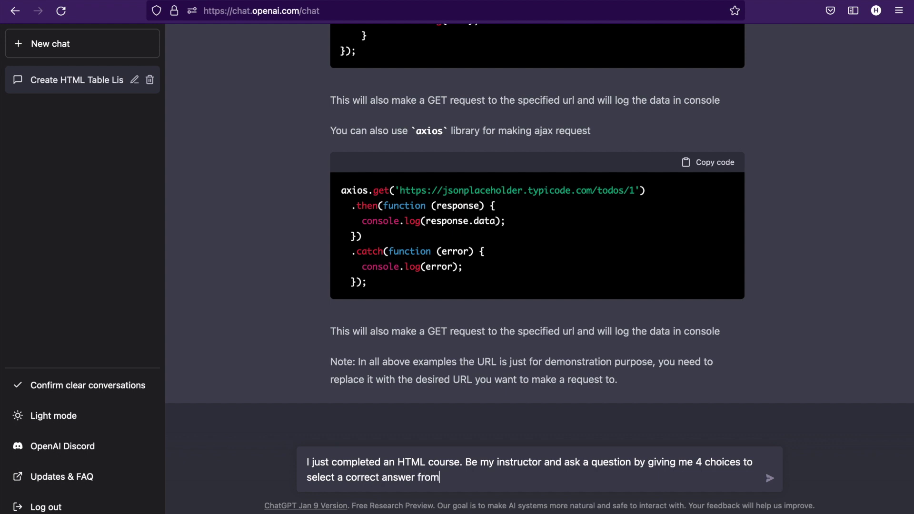
pyautogui.press('Return')
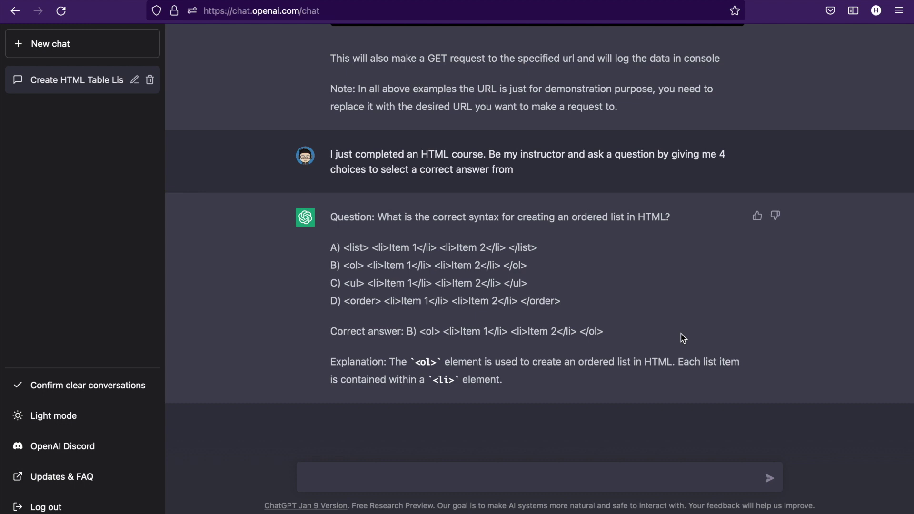
# Examine the quiz question with its four choices and the correct-answer line, and reread the prompt that requested it.
pyautogui.moveTo(561, 301); pyautogui.dragTo(330, 223)
pyautogui.moveTo(336, 330); pyautogui.dragTo(637, 338)
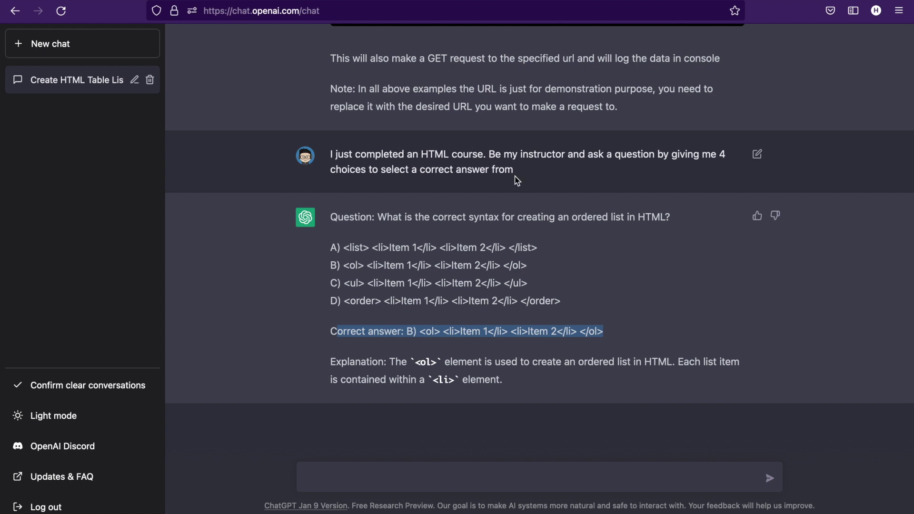
pyautogui.moveTo(521, 173); pyautogui.dragTo(331, 153)
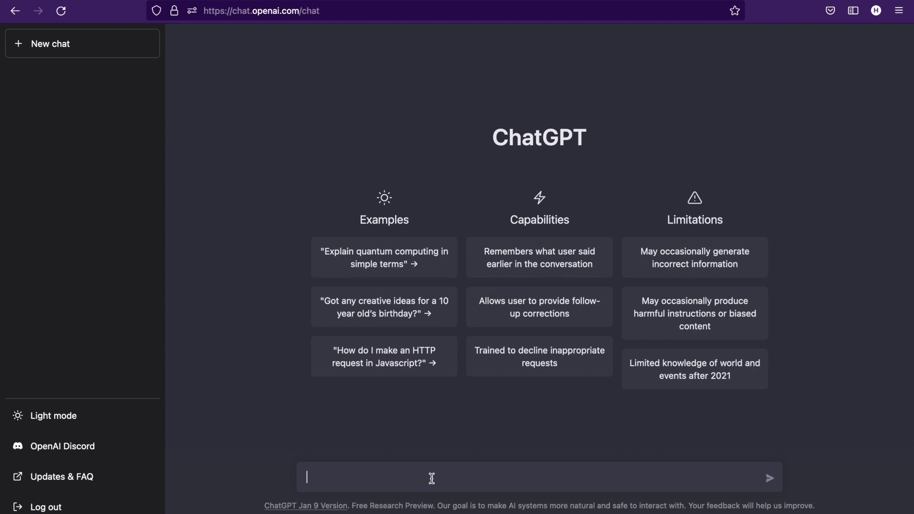
# Send the prompt "Write a 5 line paragraph on Information Technology" in the empty chat.
pyautogui.write('Write a 5 line paragraph on Information Te')
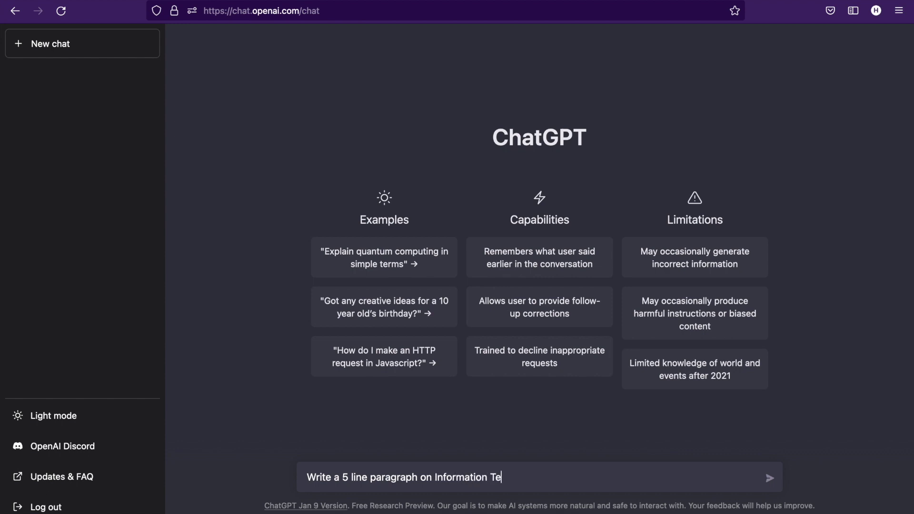
pyautogui.press('BackSpace')
pyautogui.press('BackSpace')
pyautogui.press('BackSpace')
pyautogui.press('BackSpace')
pyautogui.press('BackSpace')
pyautogui.press('BackSpace')
pyautogui.press('BackSpace')
pyautogui.press('BackSpace')
pyautogui.write('chnology')
pyautogui.press('Return')
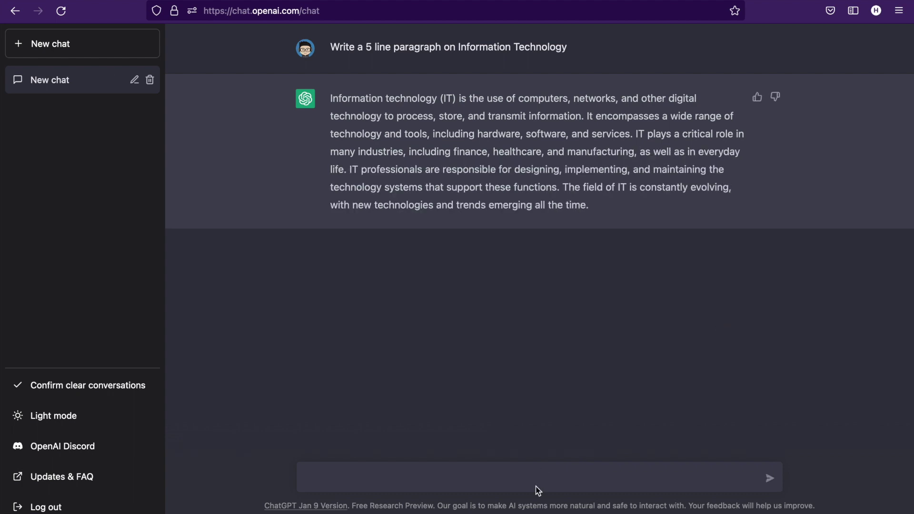
# Send the follow-up prompt "Translate it into Dutch" for the Information Technology paragraph.
pyautogui.write('Translate i')
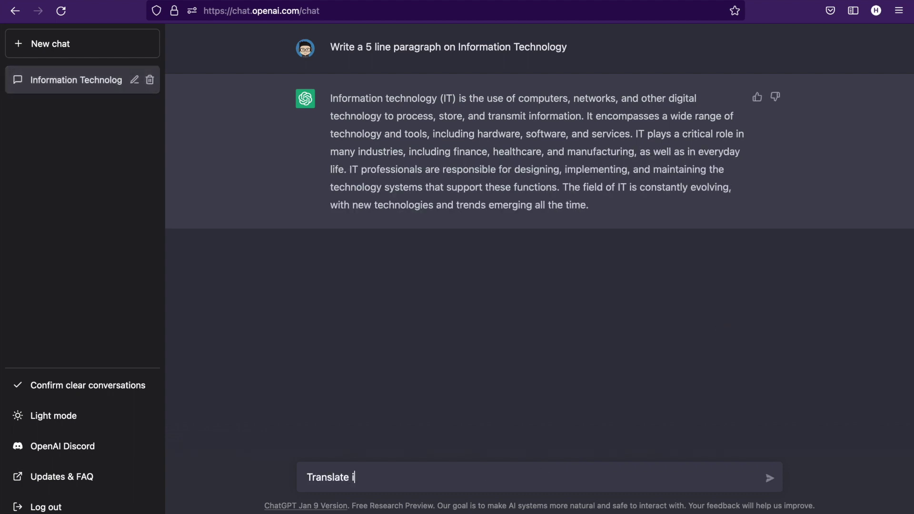
pyautogui.press('BackSpace')
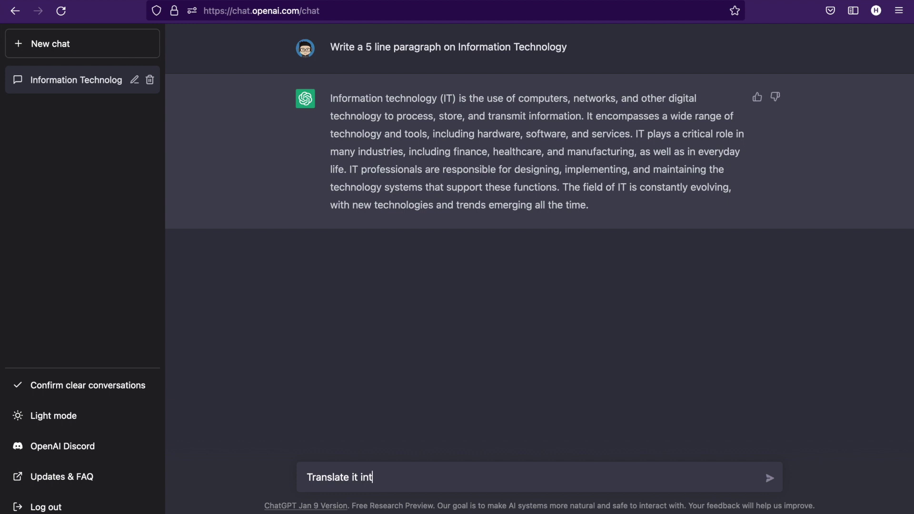
pyautogui.press('Return')
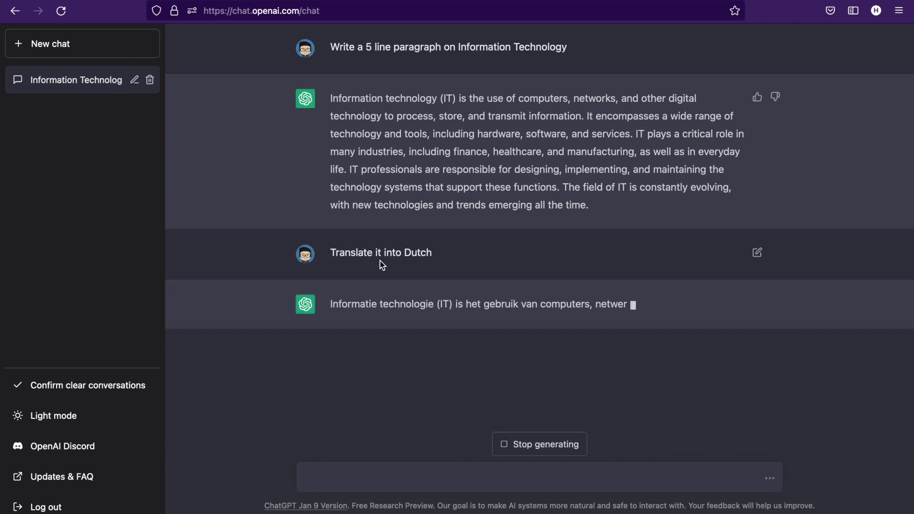
# Compare the original paragraph request with the translation request, and look over the Dutch text generated for it.
pyautogui.moveTo(342, 255); pyautogui.dragTo(467, 257)
pyautogui.moveTo(338, 47); pyautogui.dragTo(614, 51)
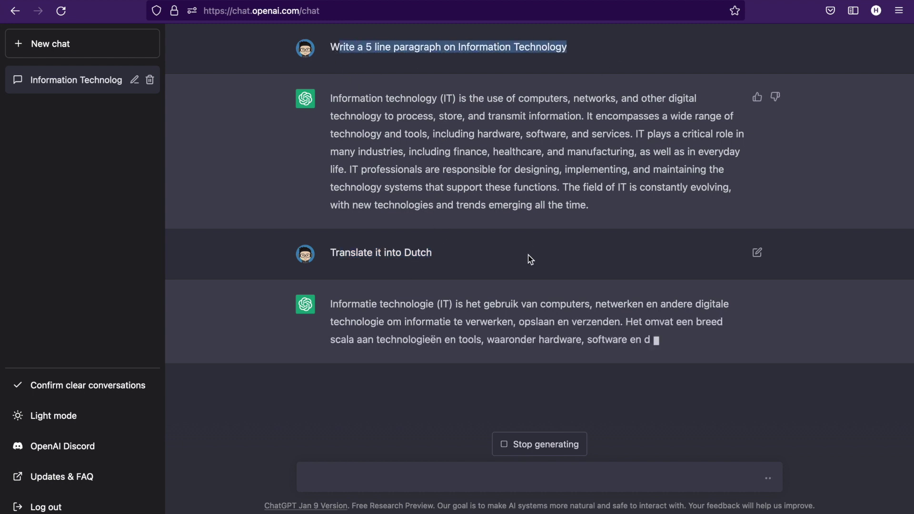
pyautogui.moveTo(332, 253); pyautogui.dragTo(494, 253)
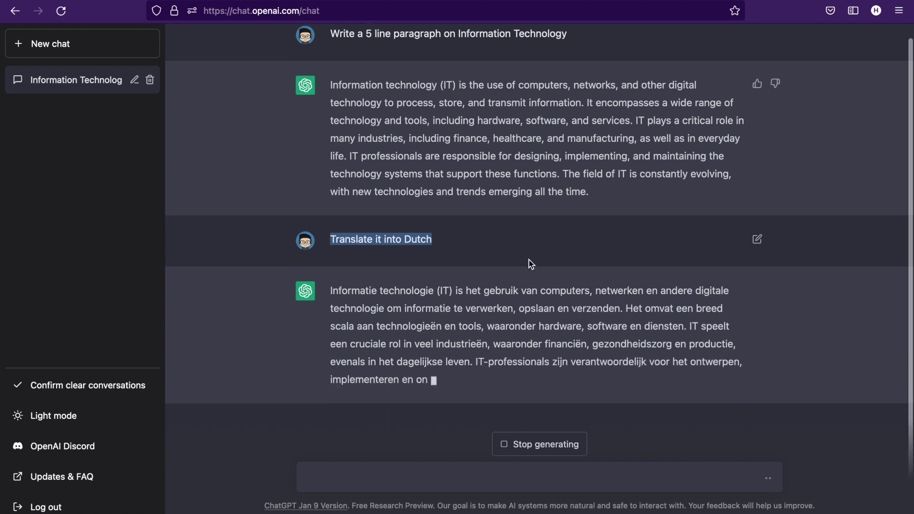
pyautogui.moveTo(341, 276); pyautogui.dragTo(612, 373)
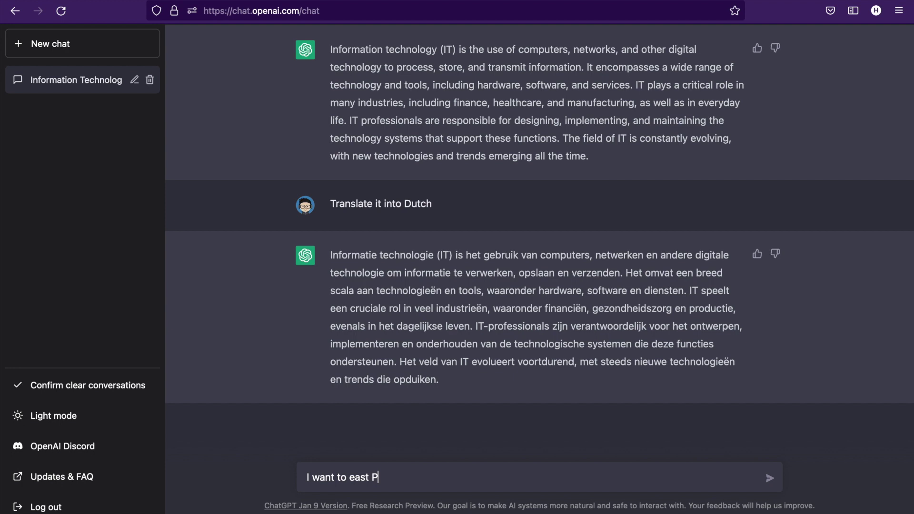
# Send the prompt "I want to east Pizza. Tell me how to make it" and review the recipe's ingredients and instructions.
pyautogui.hotkey('shift', 'Return')
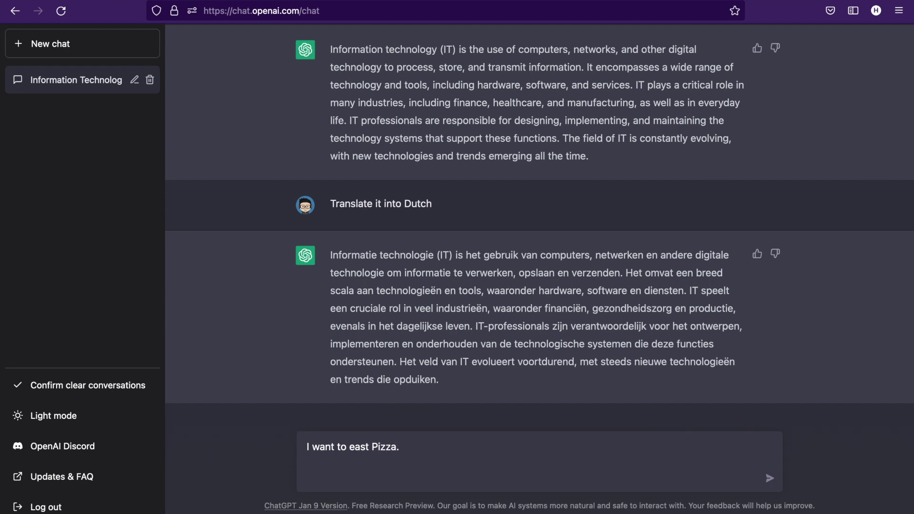
pyautogui.press('BackSpace')
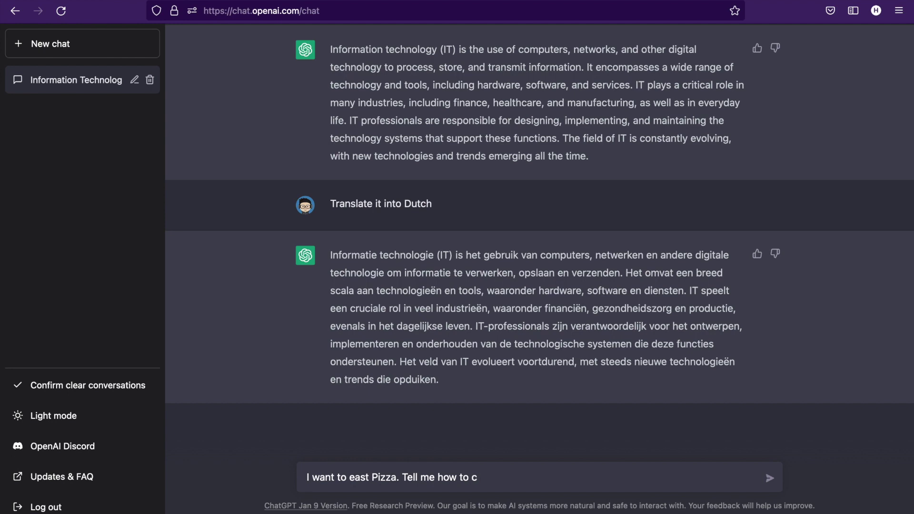
pyautogui.write('Tell me how to make it')
pyautogui.press('Return')
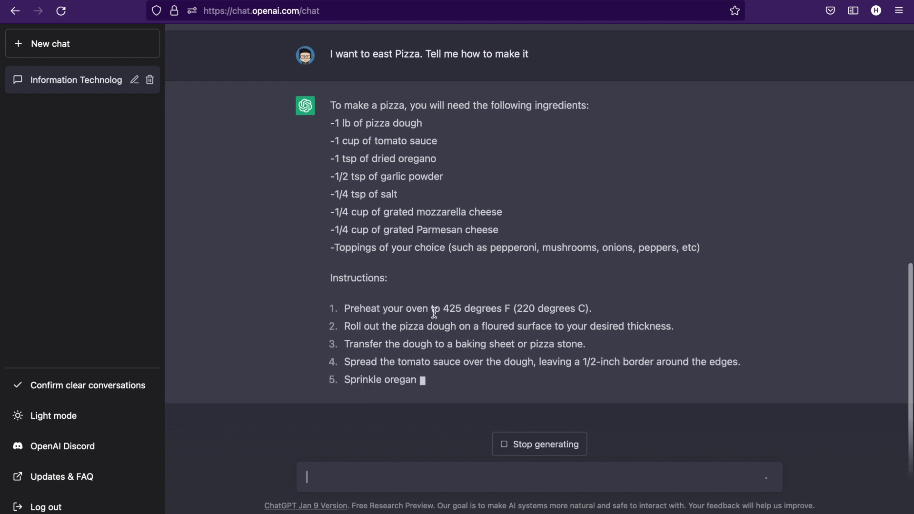
pyautogui.moveTo(506, 310); pyautogui.dragTo(613, 284)
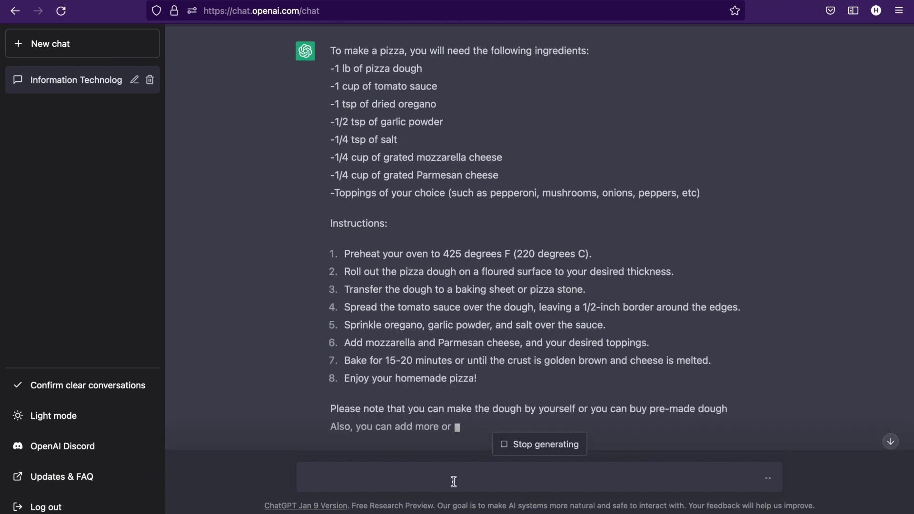
pyautogui.scroll(5, 581, 244)
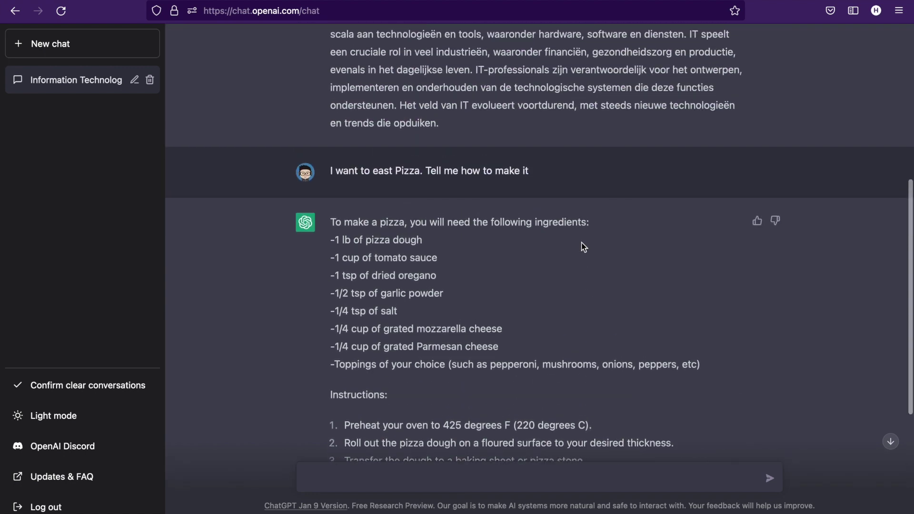
# Send the prompt "Provide me 10 titles ffor "How to" topics" after the pizza recipe.
pyautogui.scroll(-5, 581, 243)
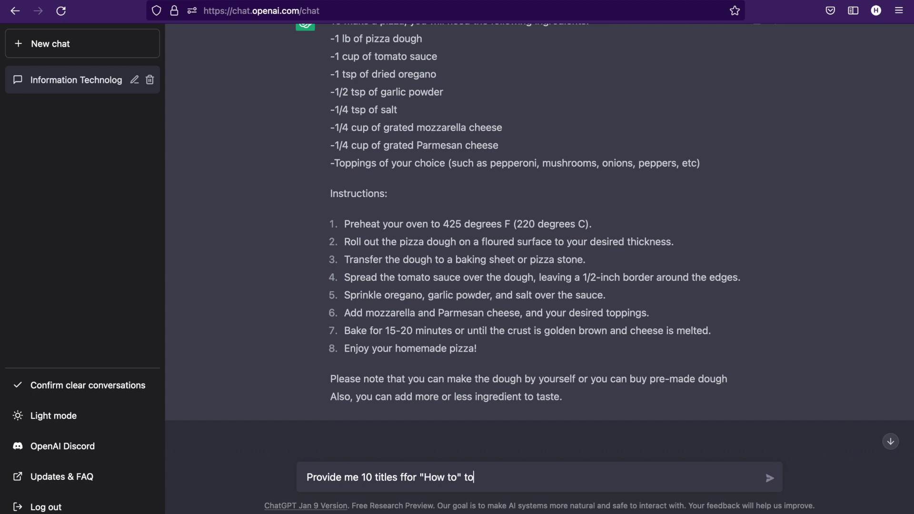
pyautogui.press('Return')
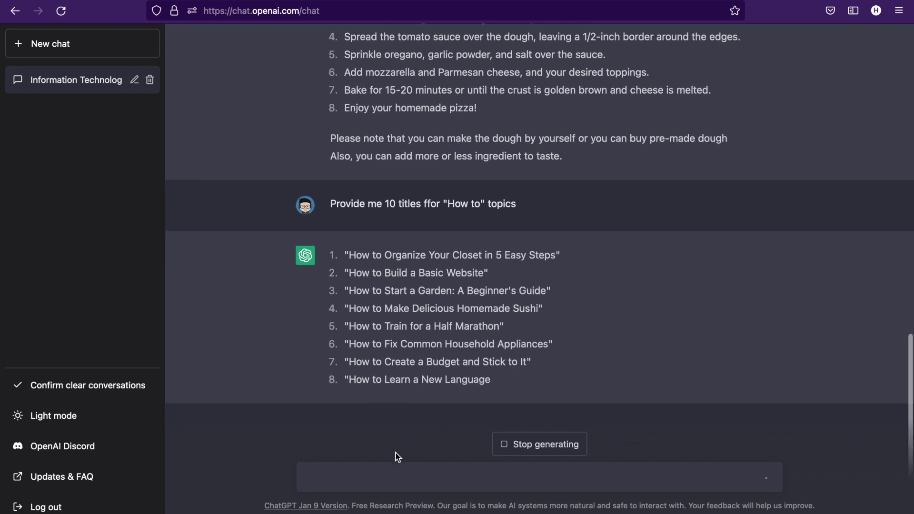
# Send the prompt "Write a detailed post o 350 words on first topic" as a follow-up to the title list.
pyautogui.click(392, 471)
pyautogui.write('Provide')
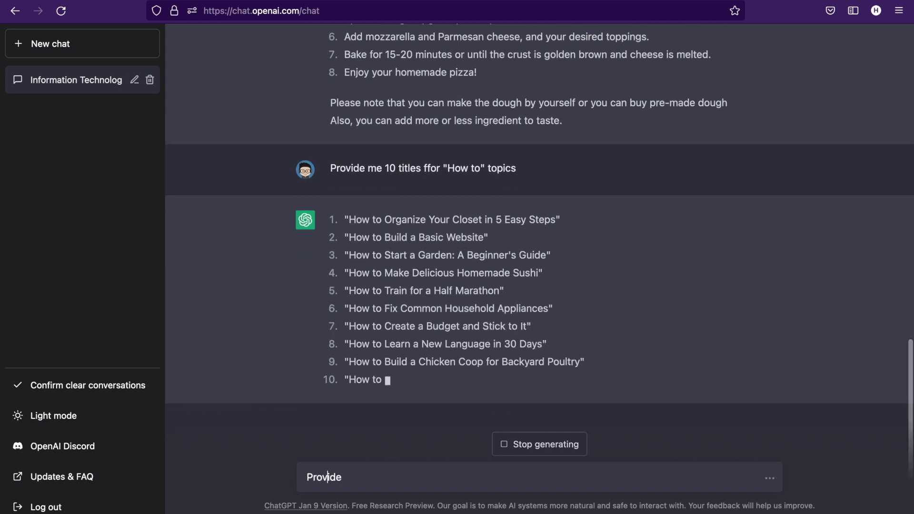
pyautogui.press('BackSpace')
pyautogui.press('BackSpace')
pyautogui.press('BackSpace')
pyautogui.press('BackSpace')
pyautogui.press('BackSpace')
pyautogui.press('BackSpace')
pyautogui.press('BackSpace')
pyautogui.write('W')
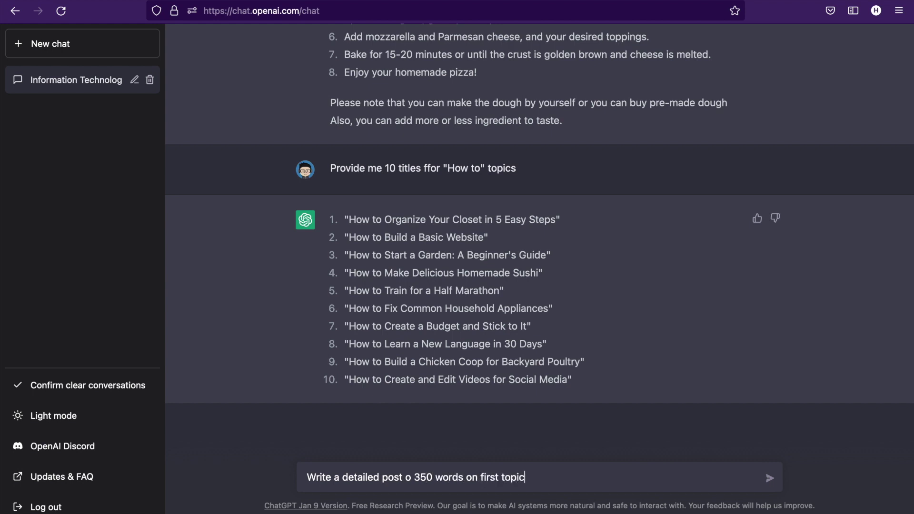
pyautogui.press('Return')
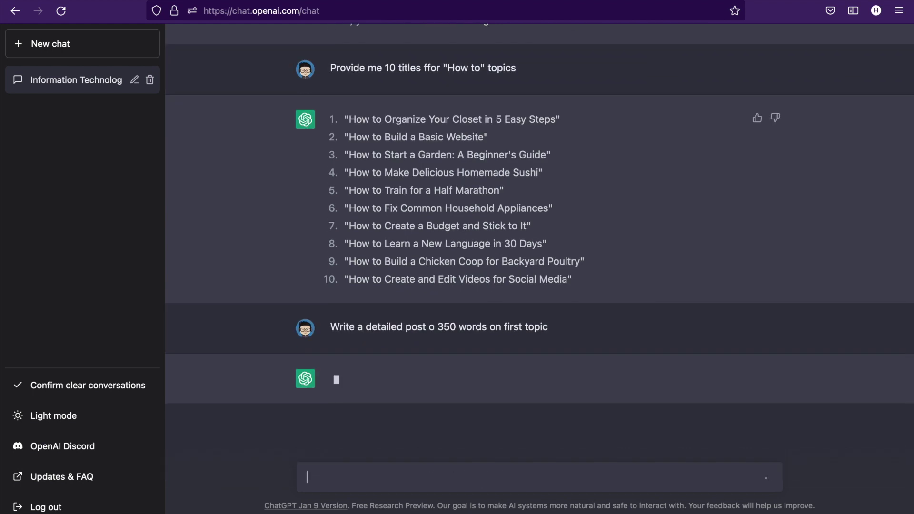
# Examine the first title in the list, and read the introduction and Step 1 of the post on organizing a closet.
pyautogui.moveTo(357, 119); pyautogui.dragTo(576, 93)
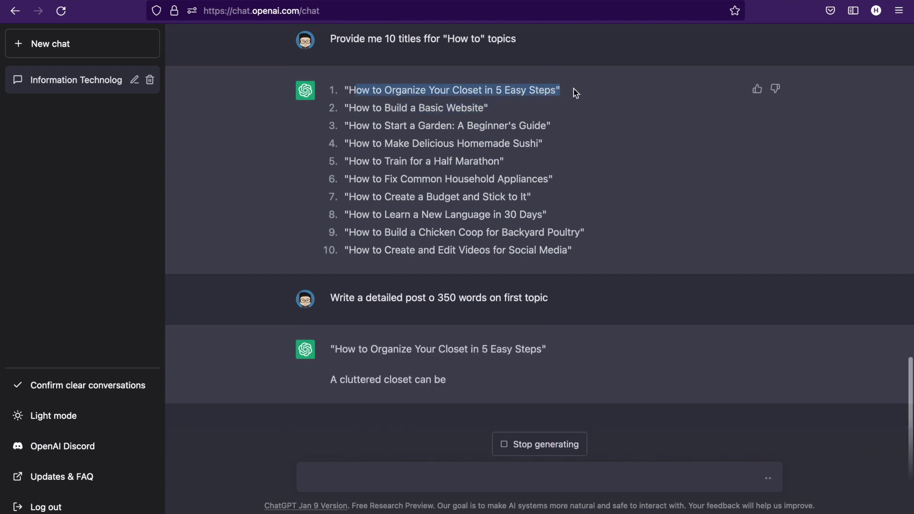
pyautogui.click(593, 205)
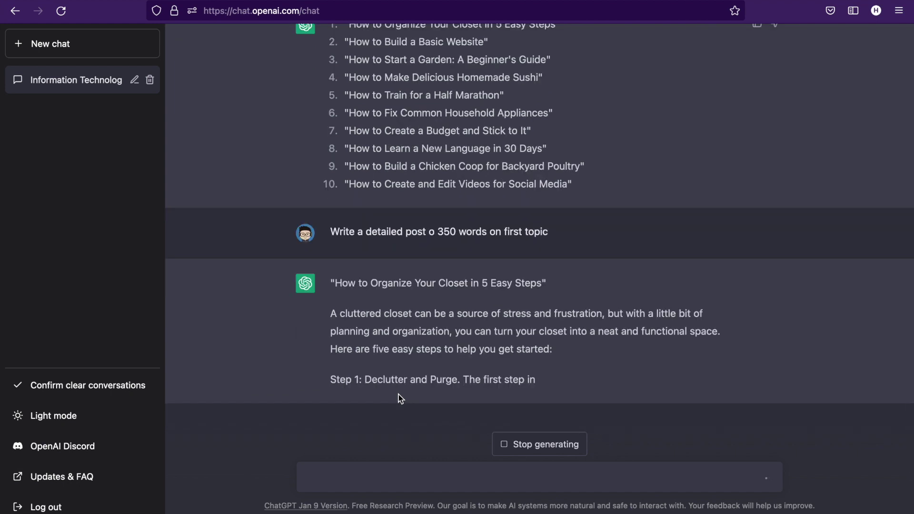
pyautogui.moveTo(335, 296); pyautogui.dragTo(569, 333)
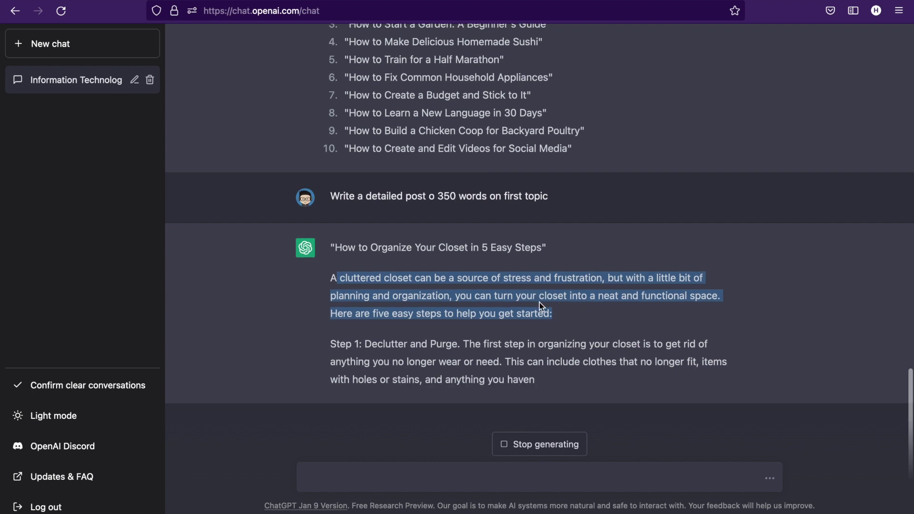
pyautogui.moveTo(332, 345); pyautogui.dragTo(440, 344)
pyautogui.click(589, 359)
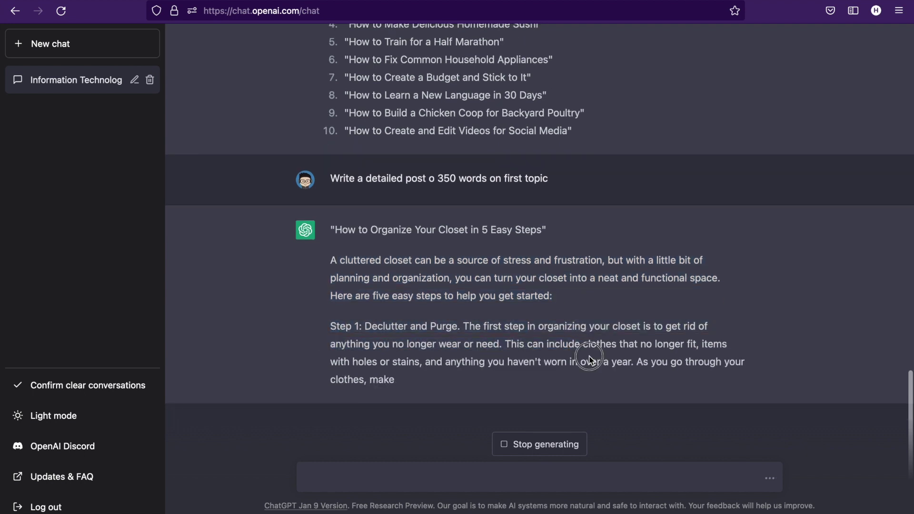